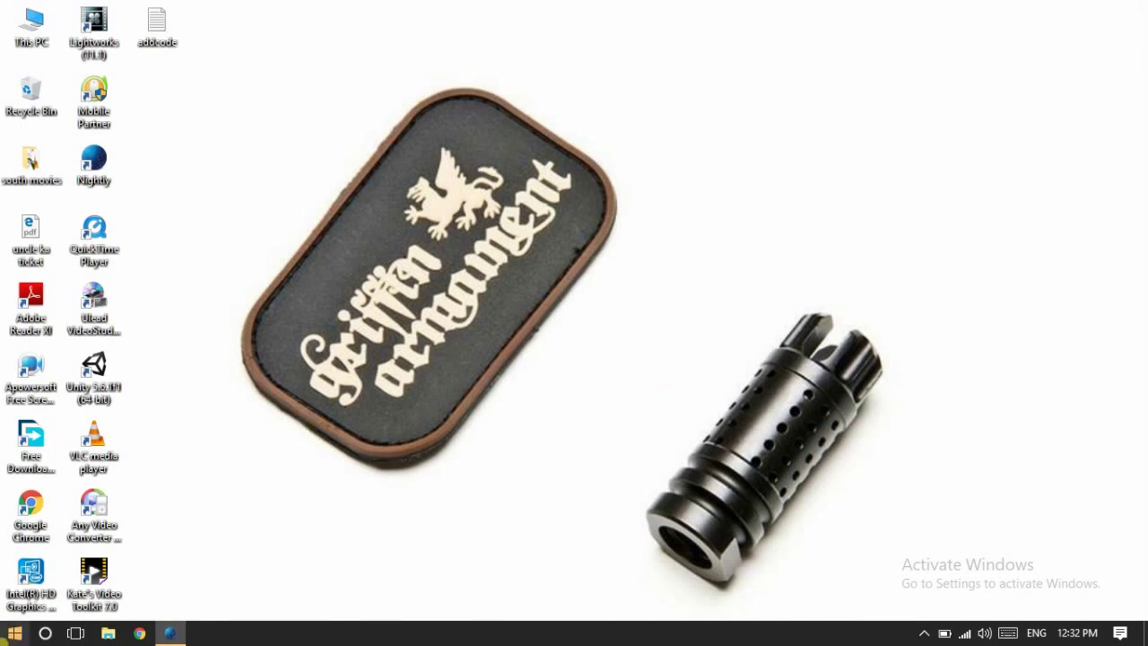
- Open an incognito Chrome window from the Start menu, read its explanation, then close it
left_click(15, 632)
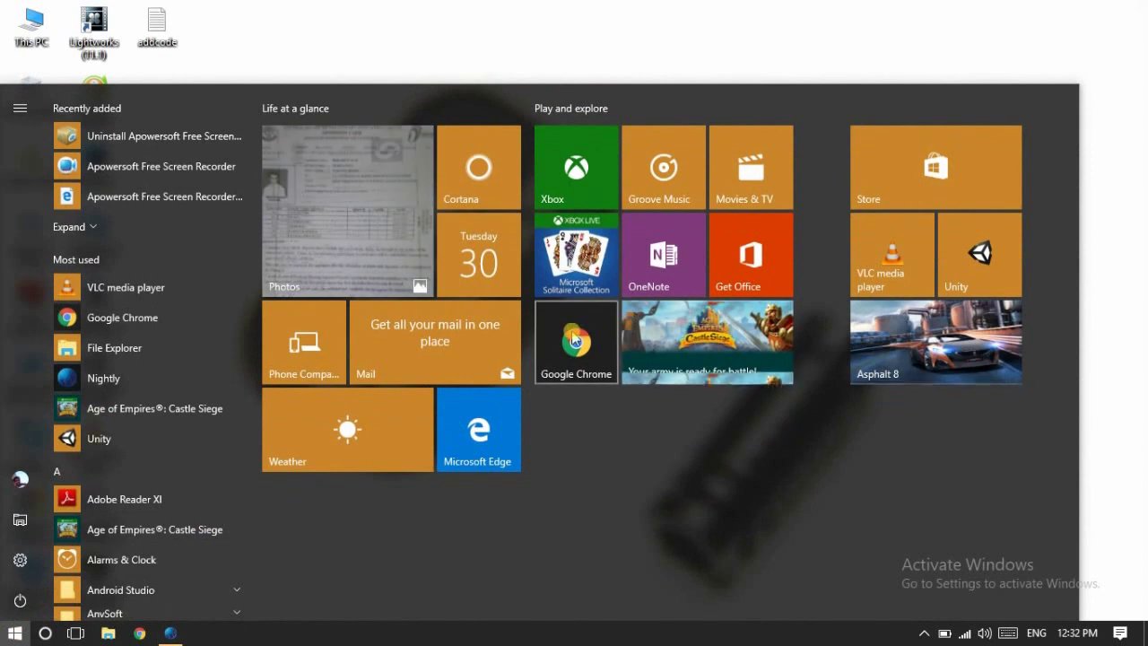
right_click(575, 341)
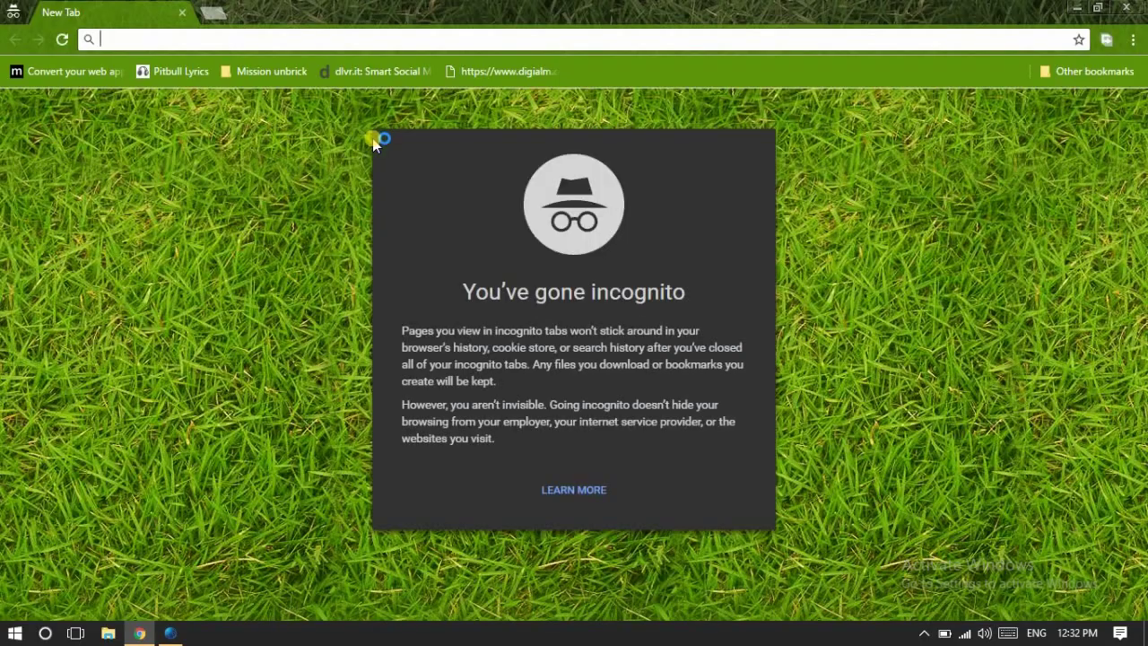
mouse_move(393, 328)
left_mouse_down()
mouse_move(508, 446)
mouse_move(390, 313)
left_mouse_up()
left_click(509, 446)
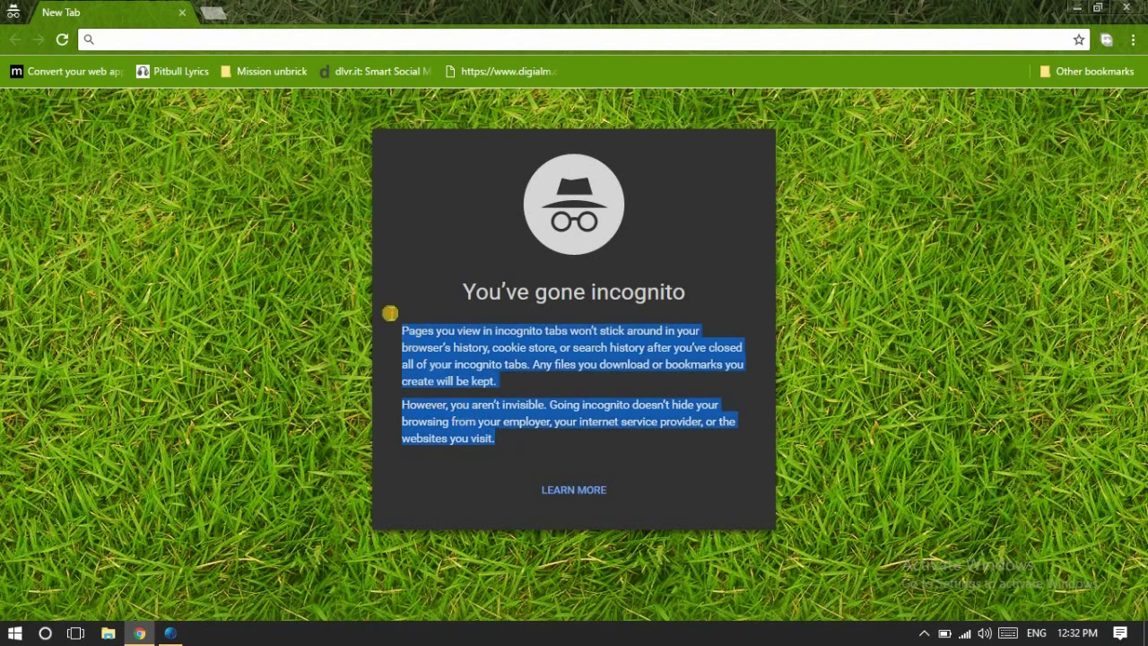
left_click(390, 316)
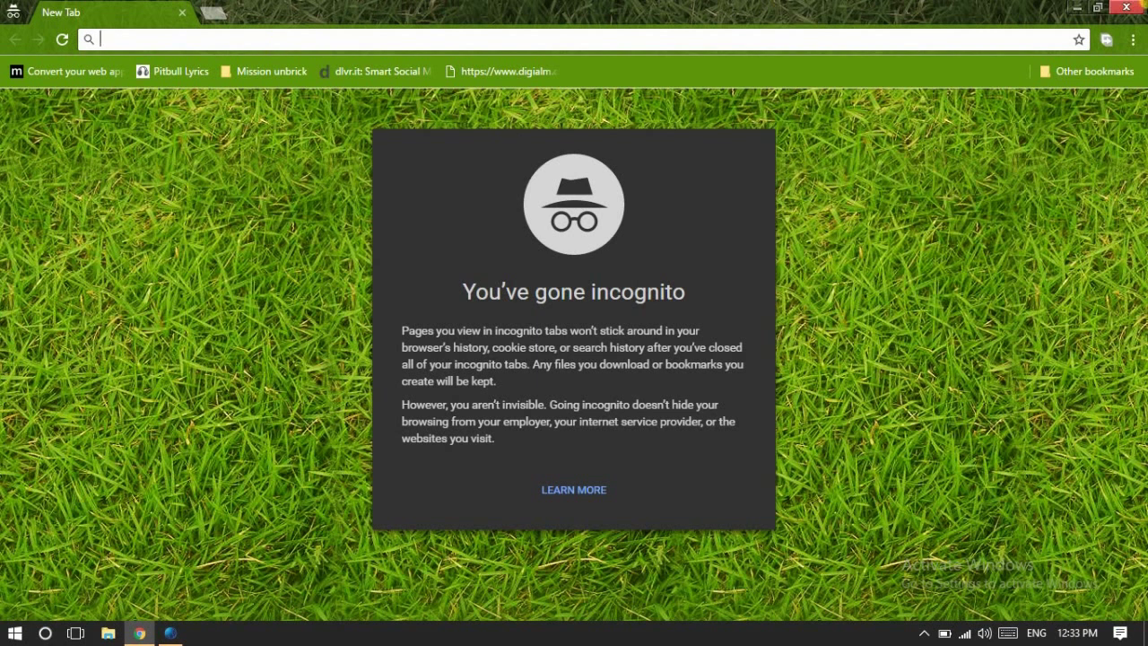
left_click(1127, 8)
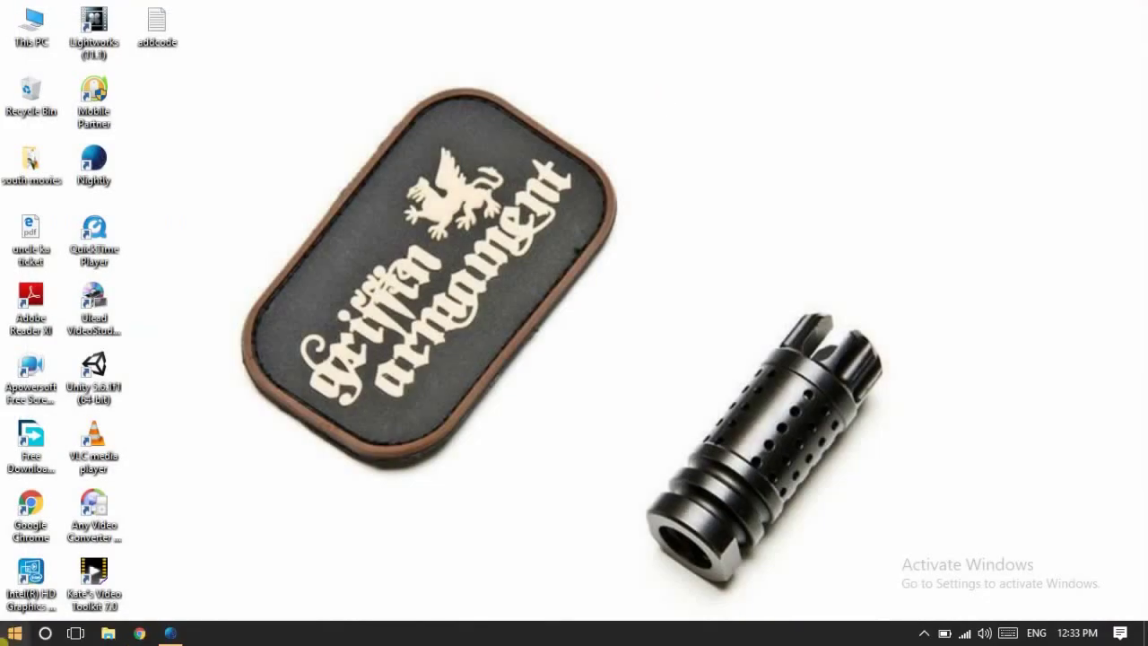
- Bring up the Firefox window and scroll through the article
left_click(14, 633)
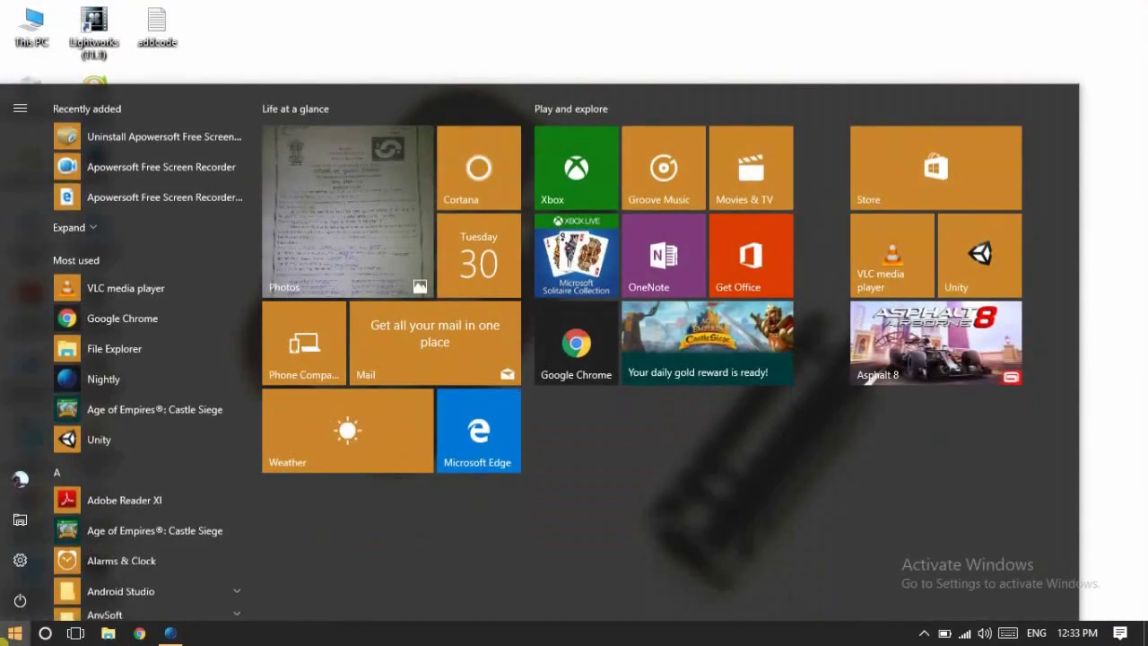
left_click(175, 633)
scroll(592, 239, "up", 10)
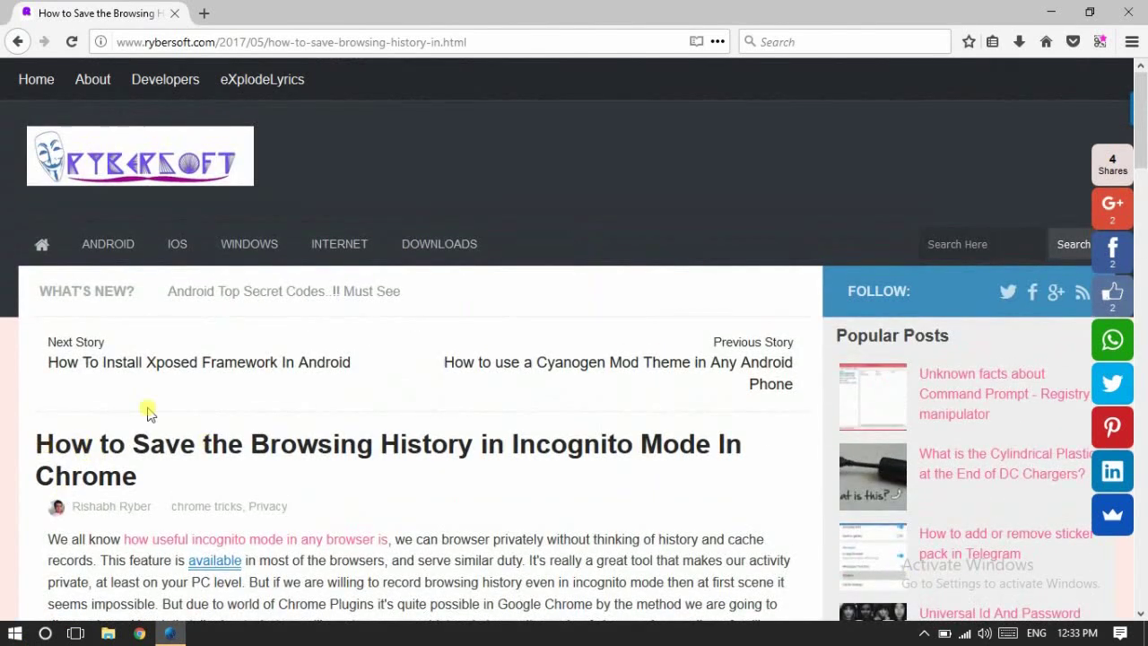
scroll(8, 314, "down", 1)
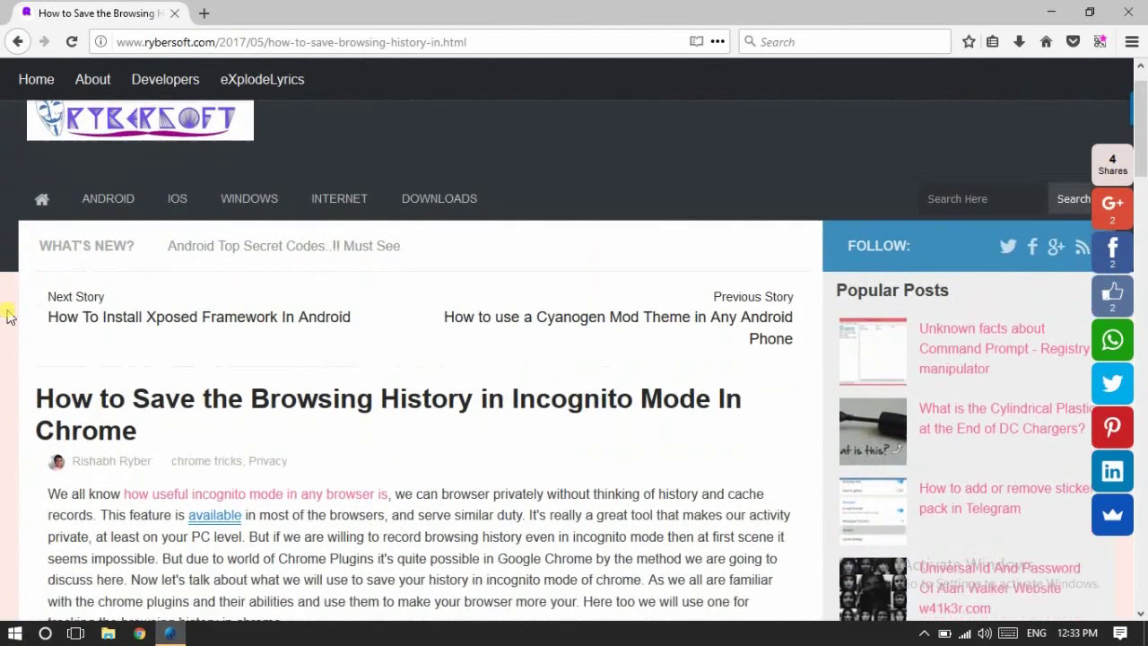
scroll(7, 314, "down", 2)
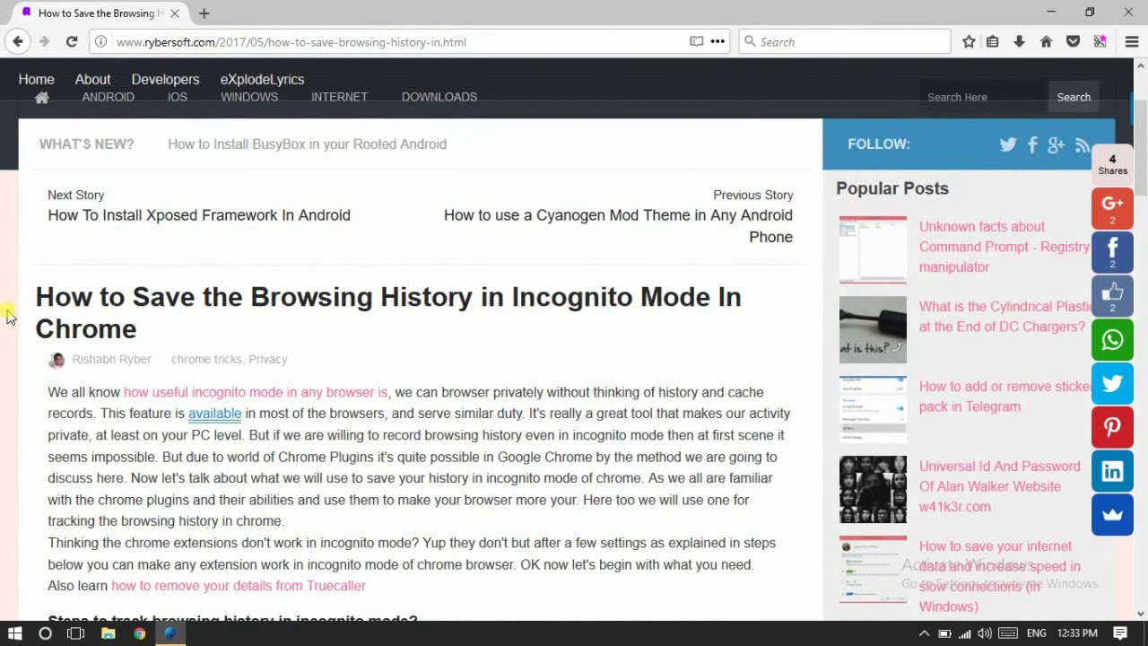
scroll(7, 315, "down", 5)
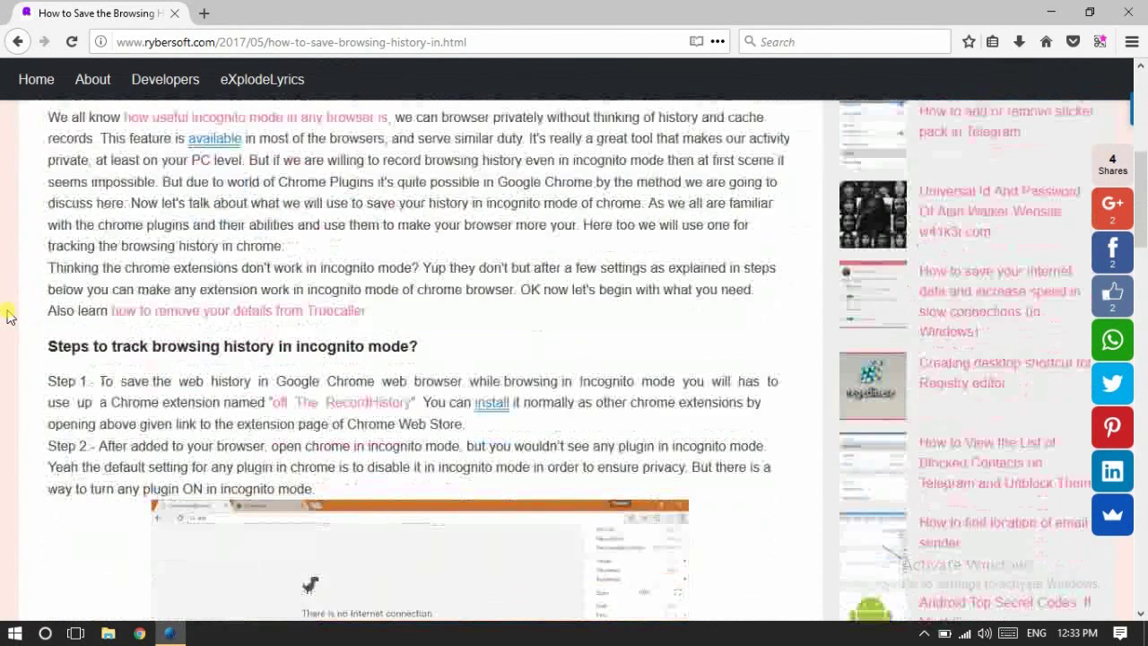
scroll(7, 315, "down", 4)
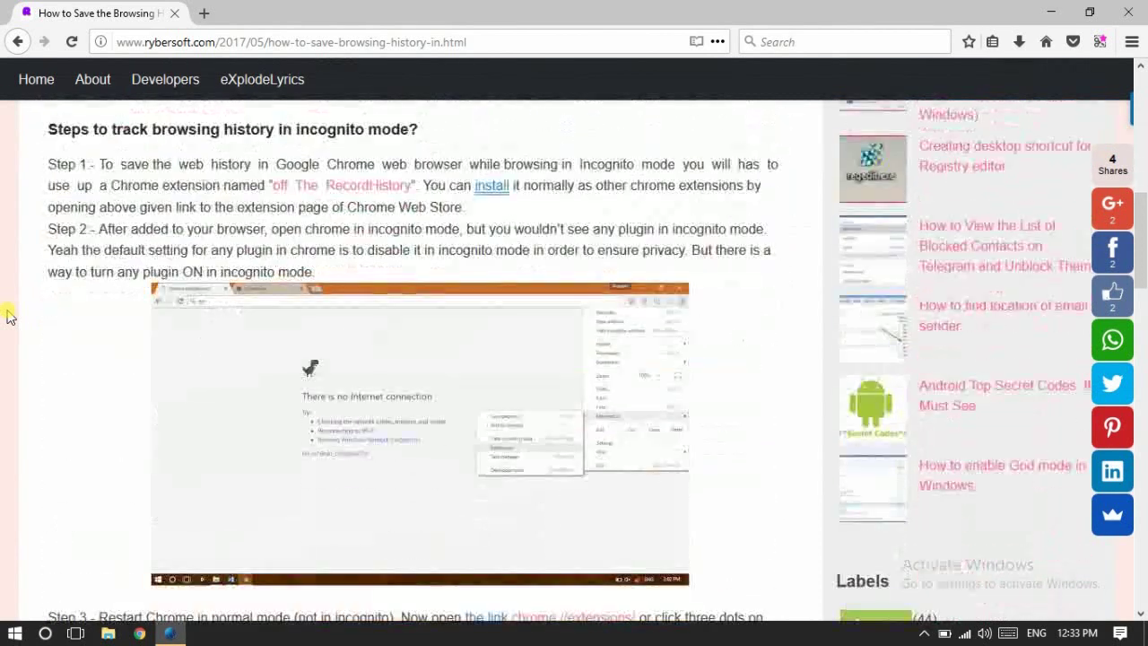
- Launch a regular Chrome window and show the chrome://apps page
left_click(1051, 11)
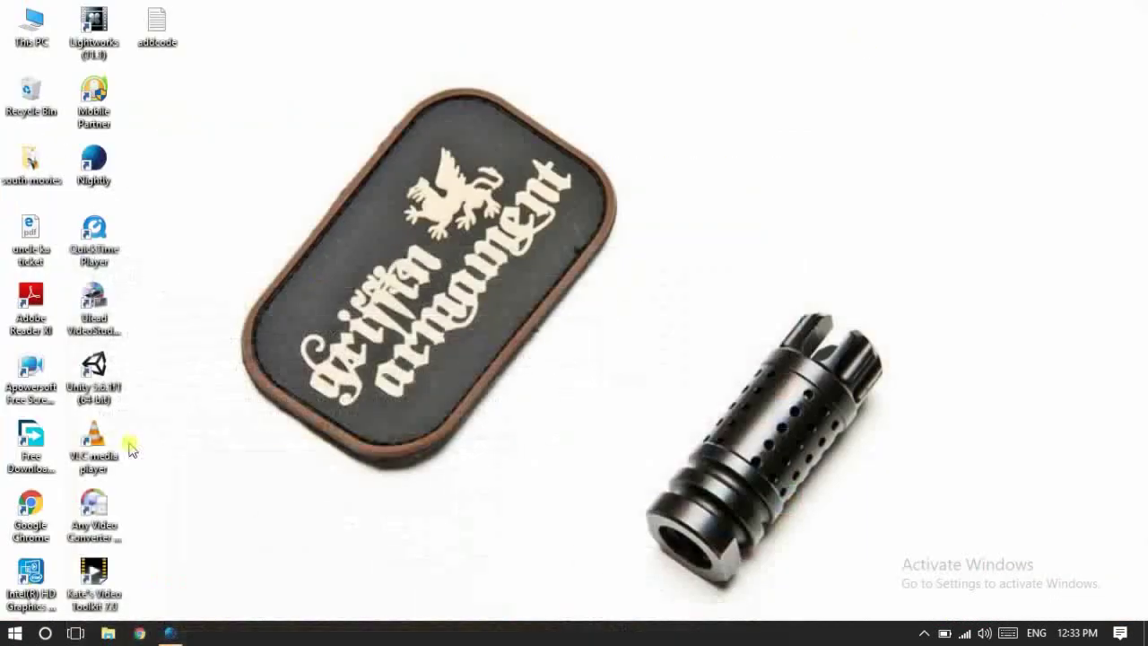
left_click(14, 633)
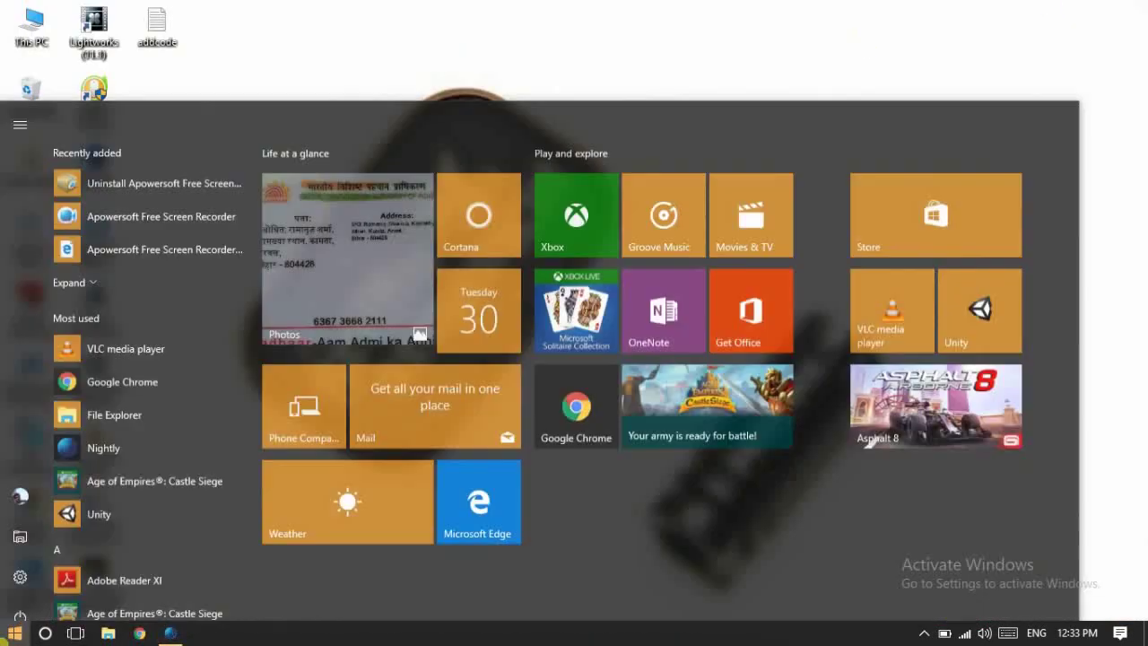
left_click(587, 375)
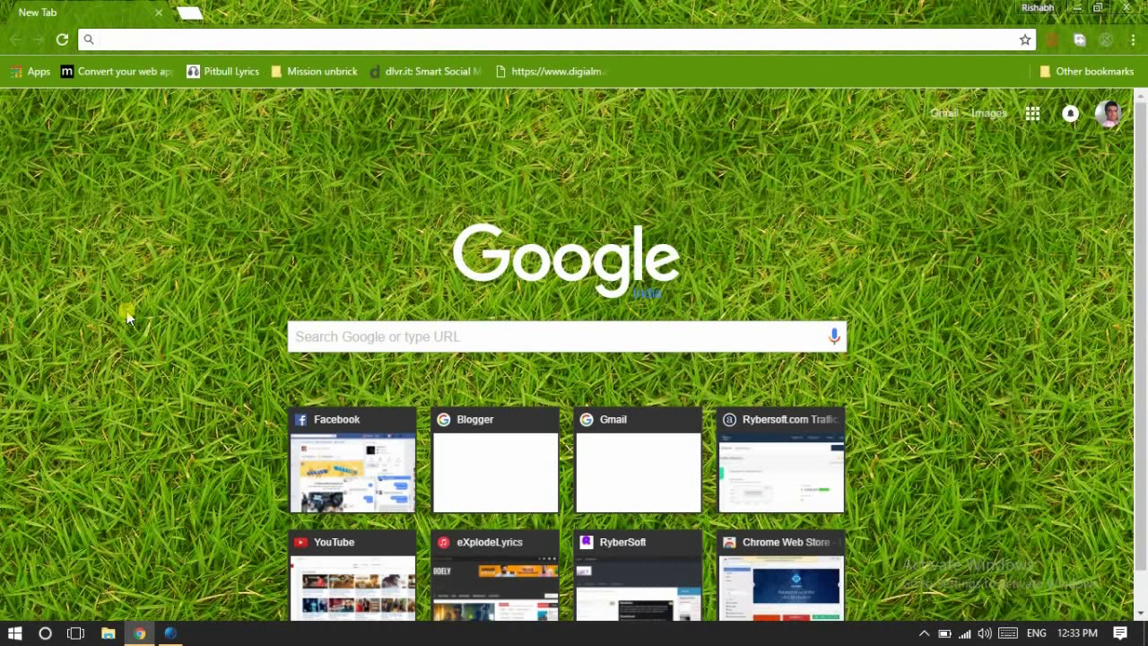
left_click(27, 74)
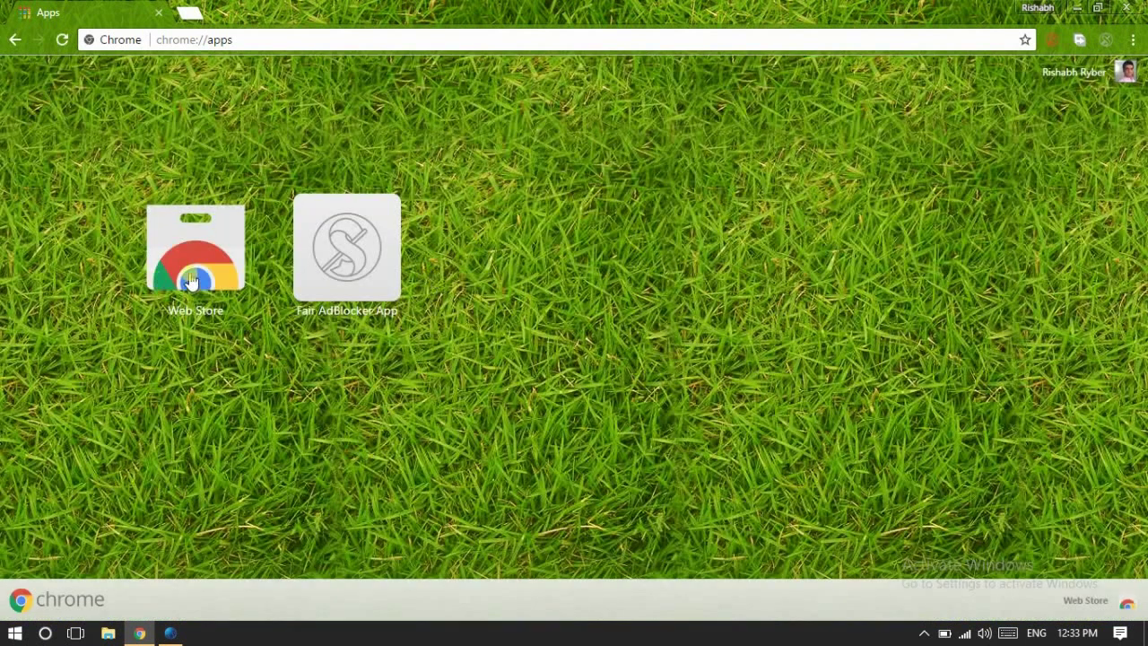
- Open the Chrome Web Store and search for 'off therecord history'
left_click(190, 280)
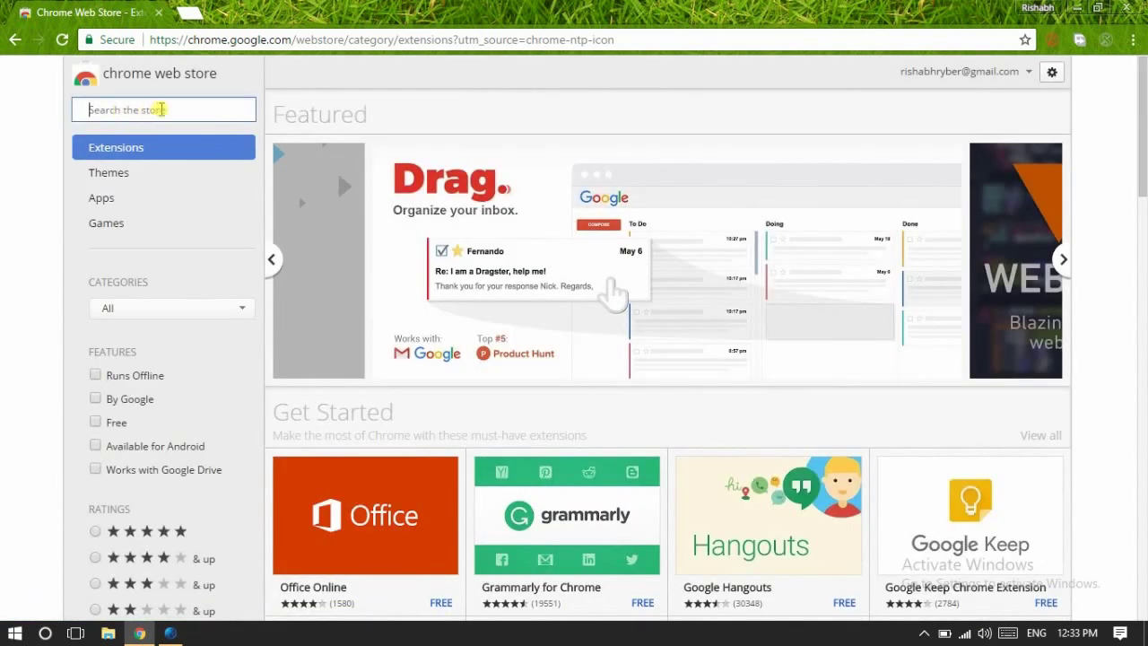
type("off")
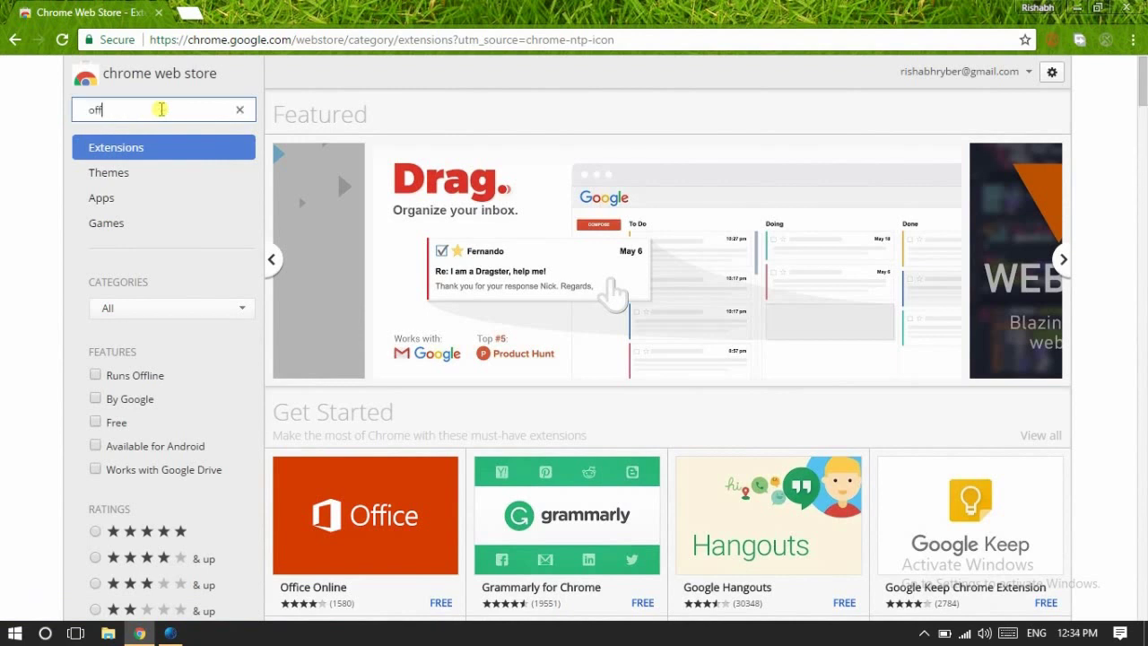
type(" the")
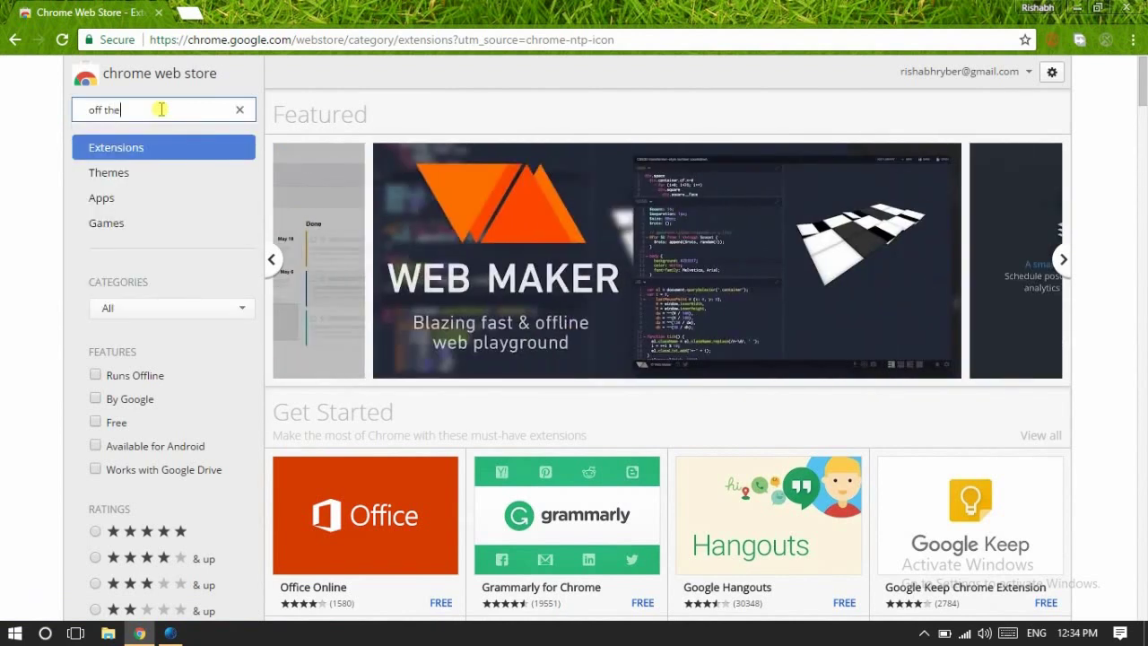
type("record hist")
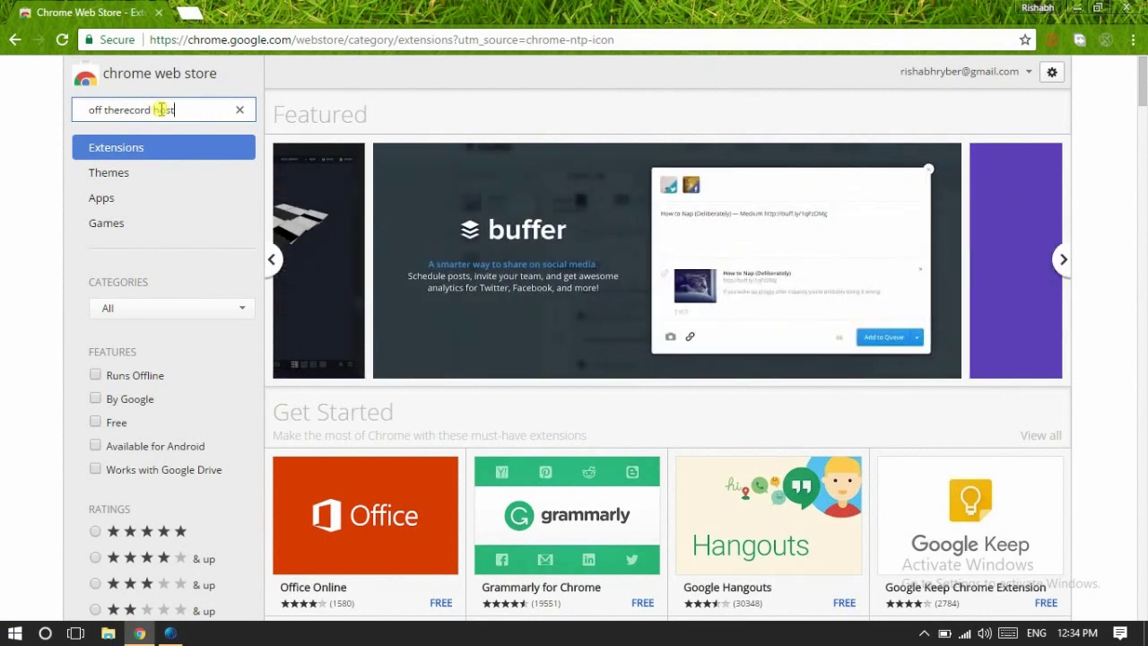
type("ory")
key("Return")
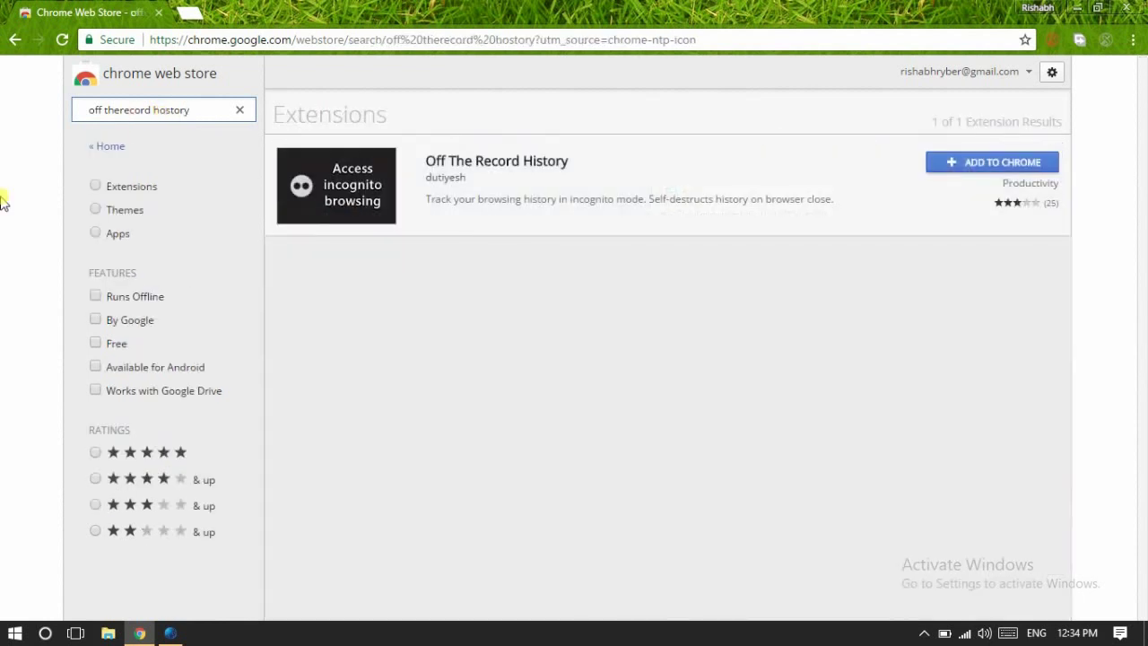
- Add Off The Record History to Chrome from its listing and dismiss the added notice
left_click(525, 168)
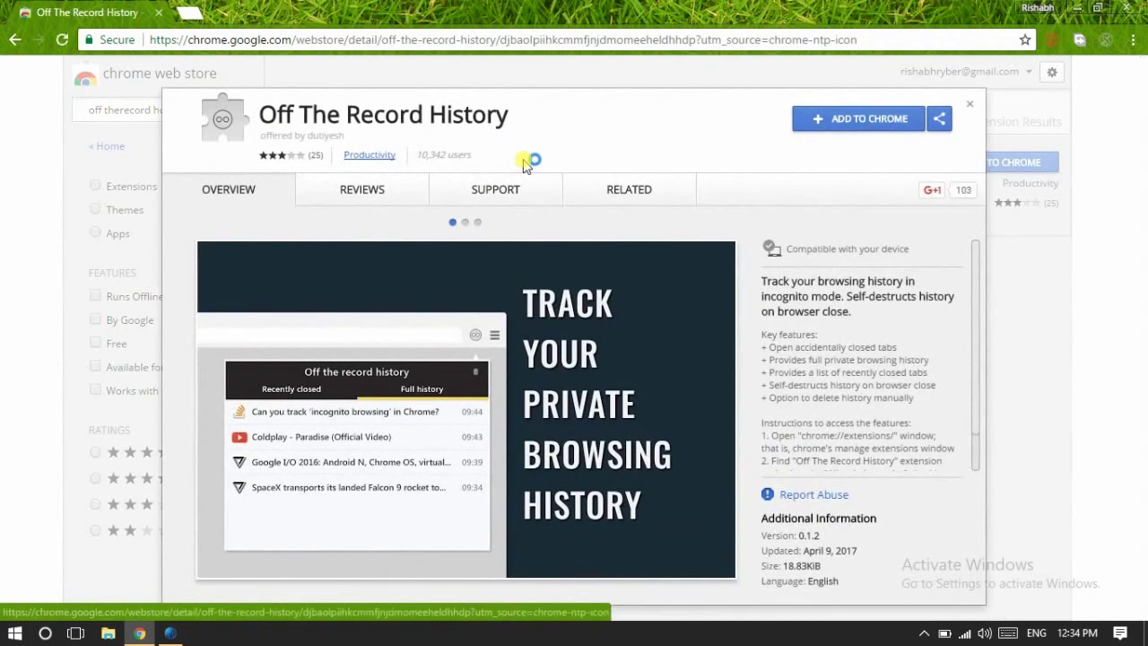
left_click(969, 104)
left_click(684, 180)
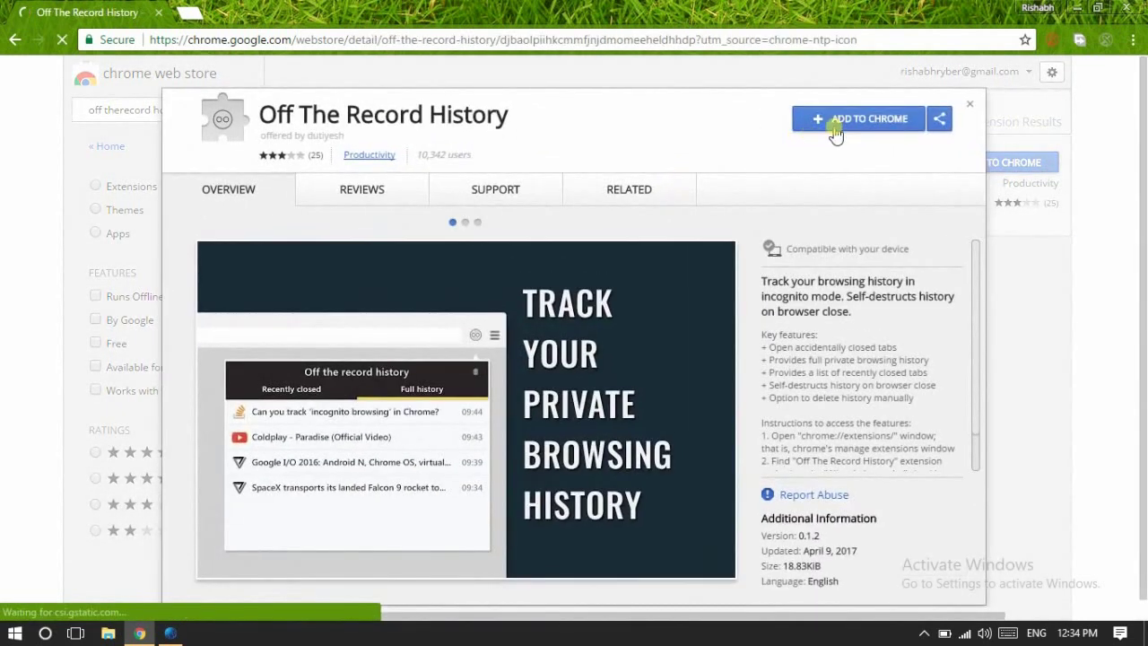
left_click(846, 126)
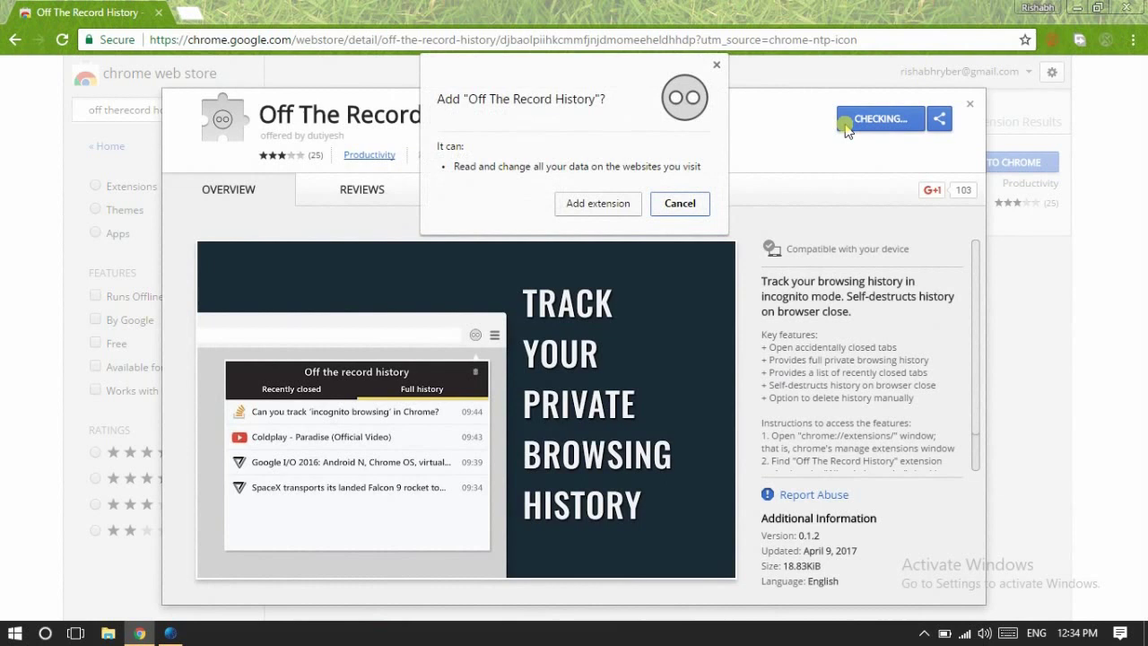
left_click(630, 203)
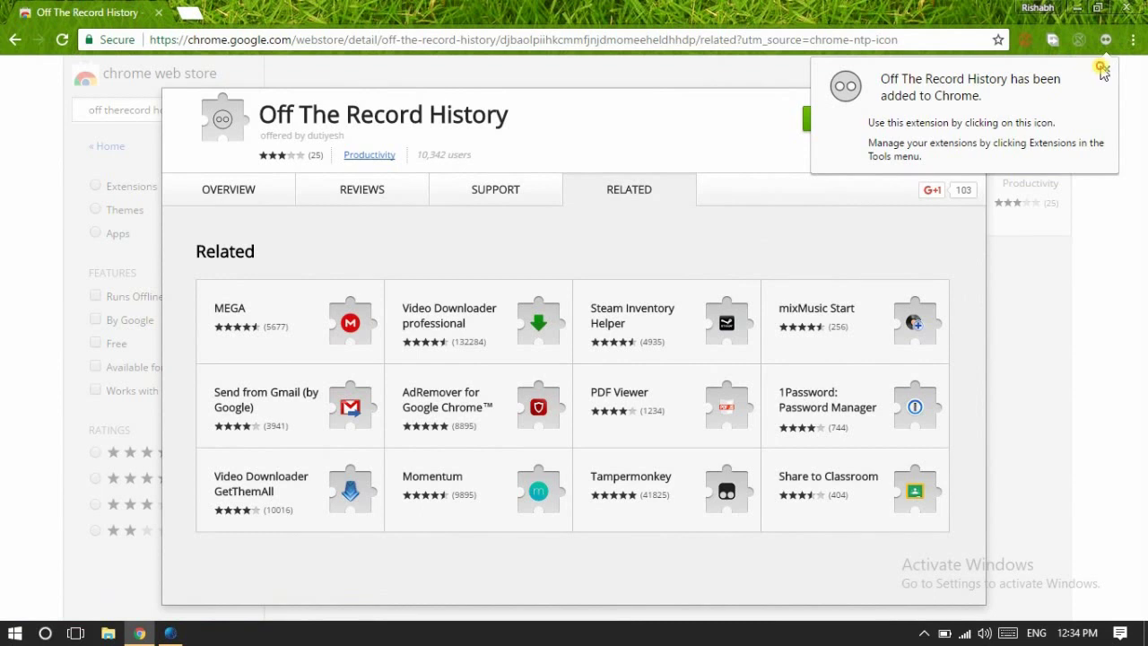
left_click(272, 9)
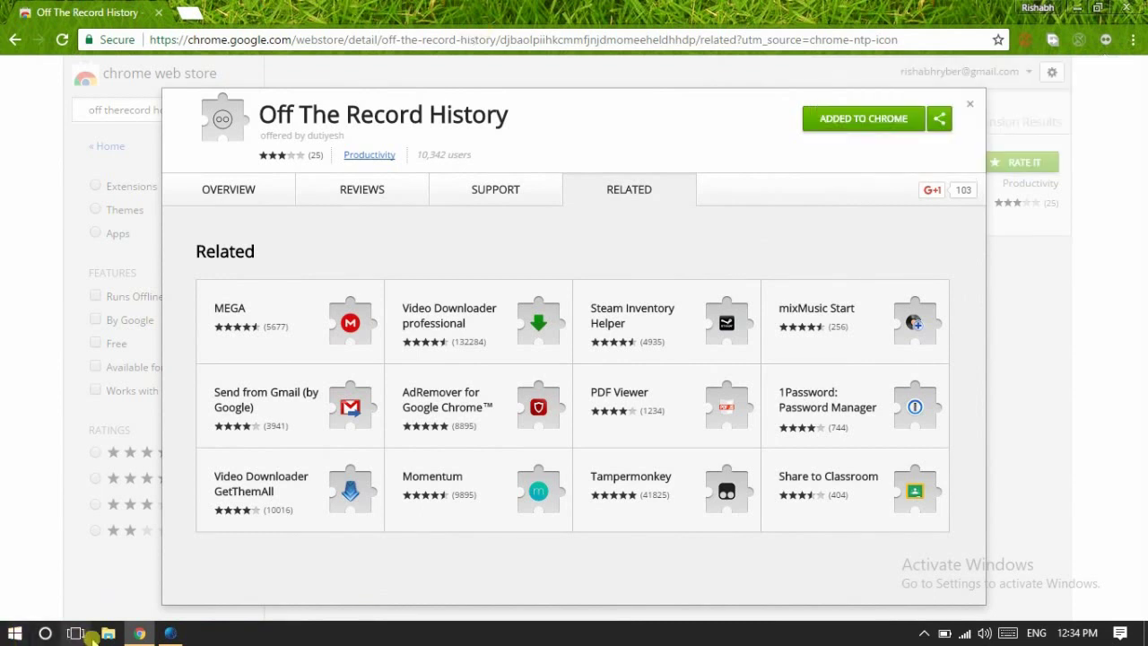
right_click(134, 635)
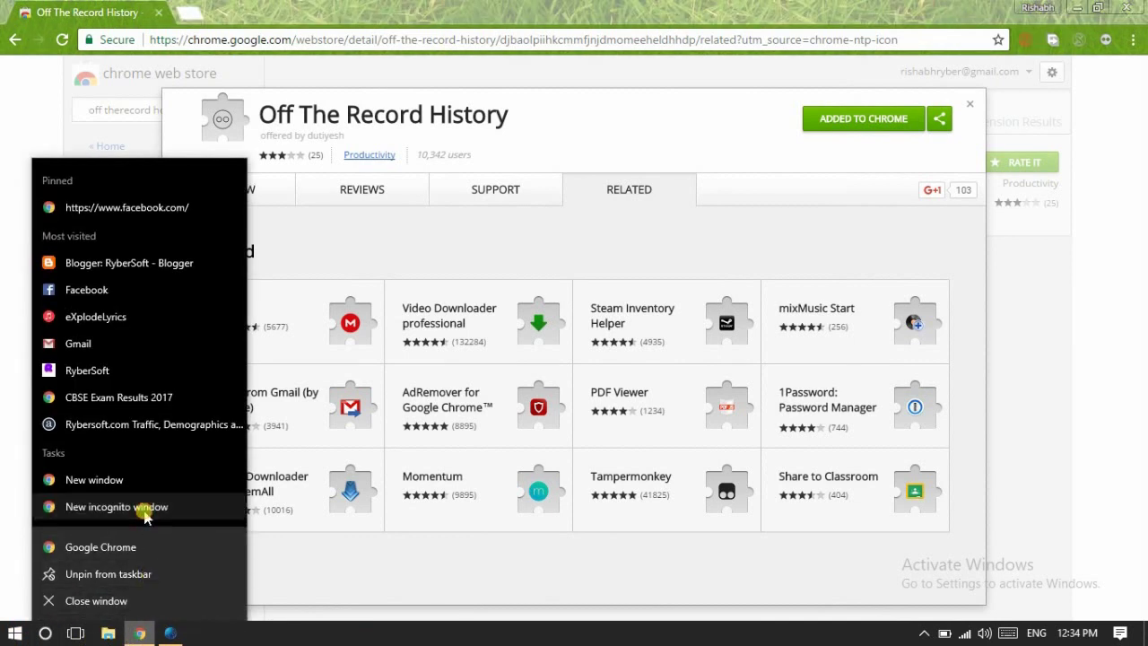
left_click(117, 507)
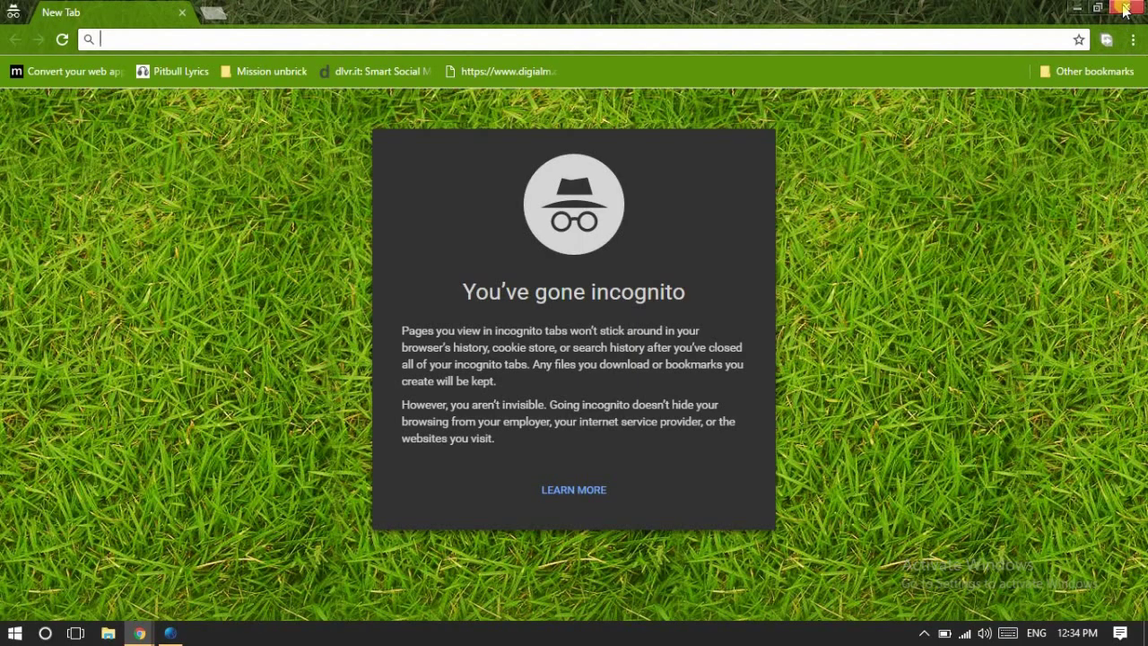
left_click(1125, 9)
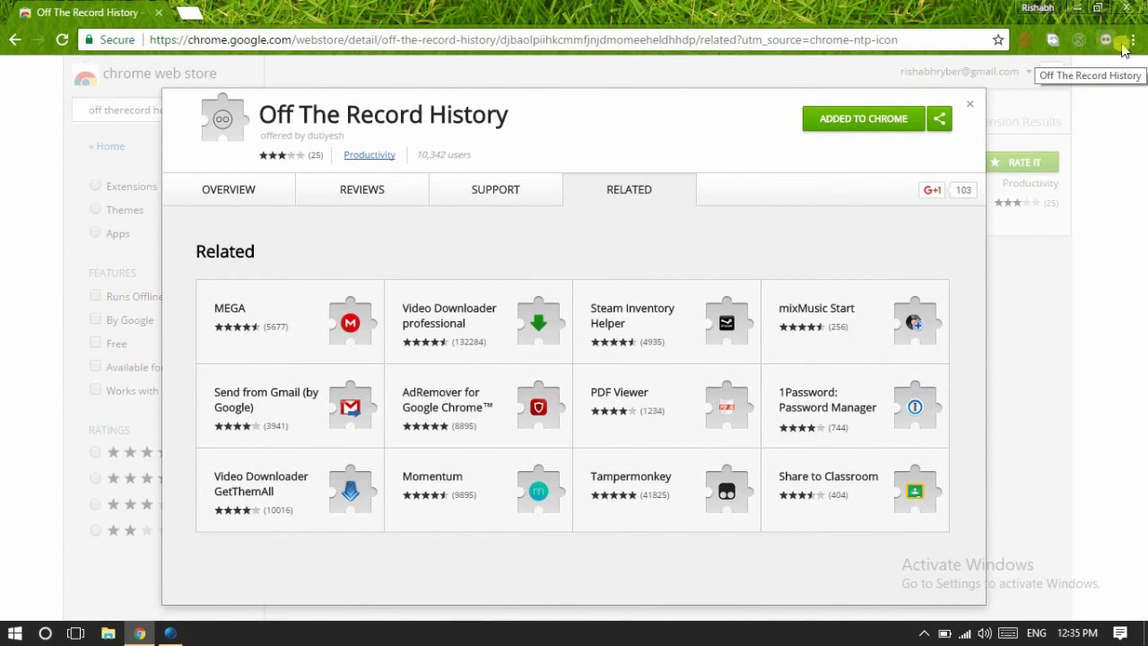
- Open the Extensions page from More tools in a new tab
left_click(190, 12)
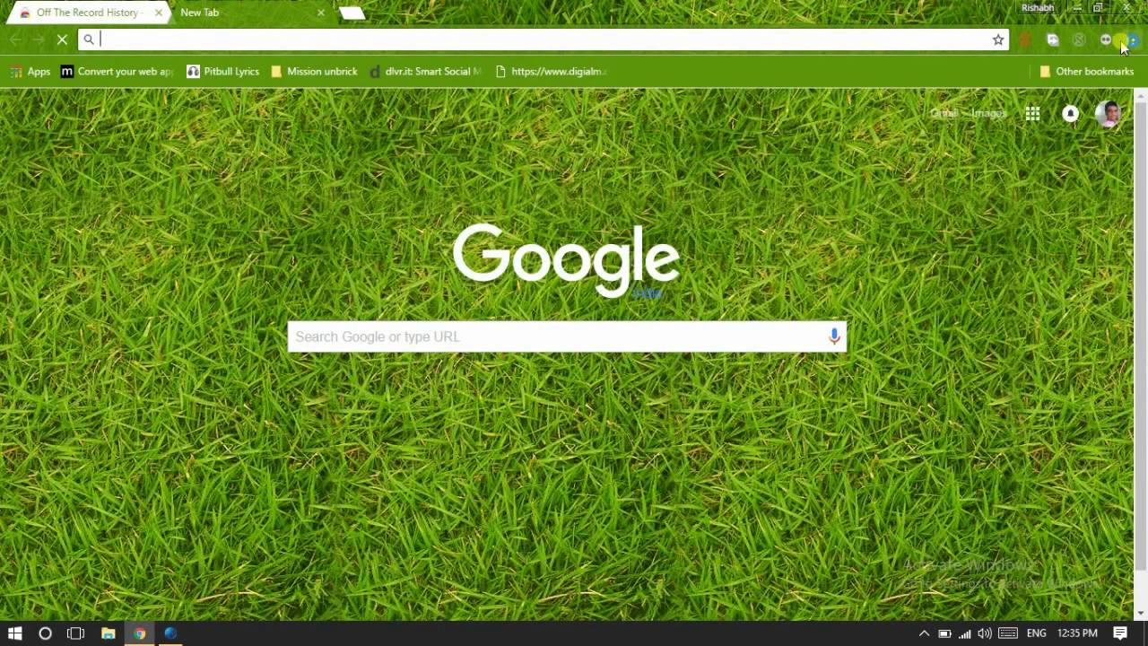
left_click(1131, 43)
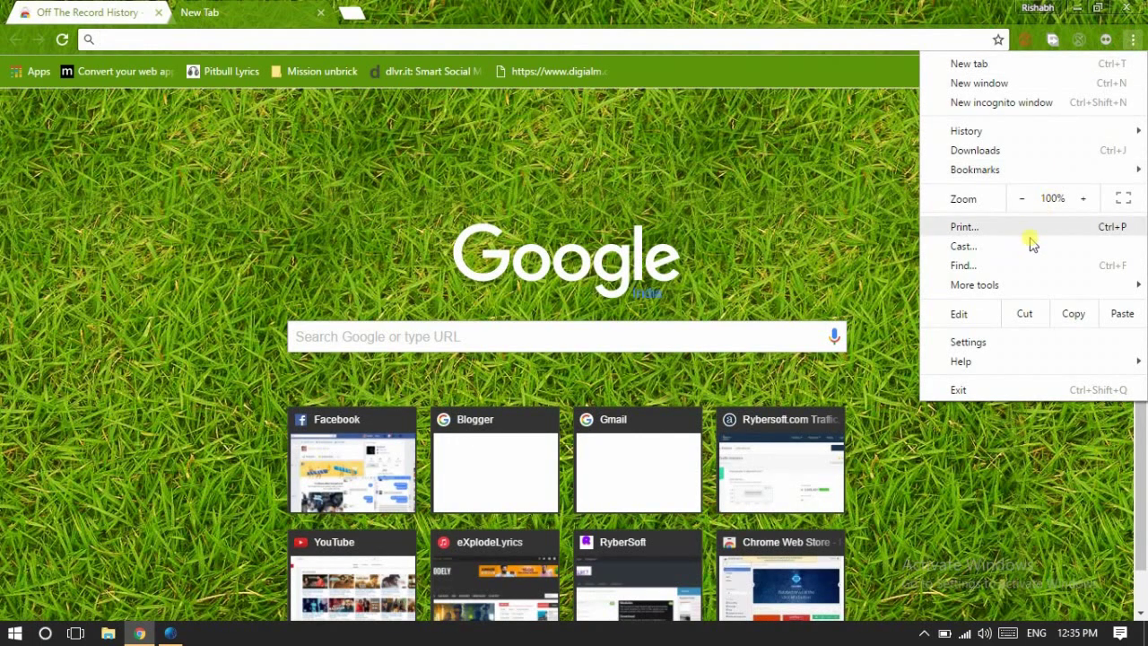
mouse_move(1021, 287)
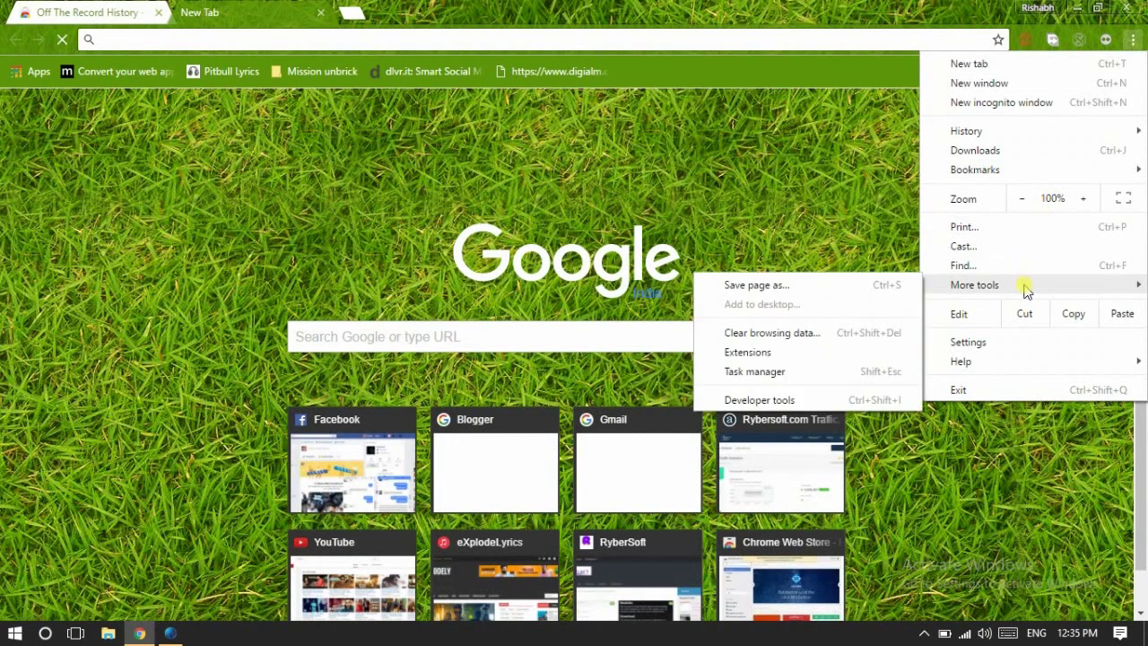
left_click(830, 356)
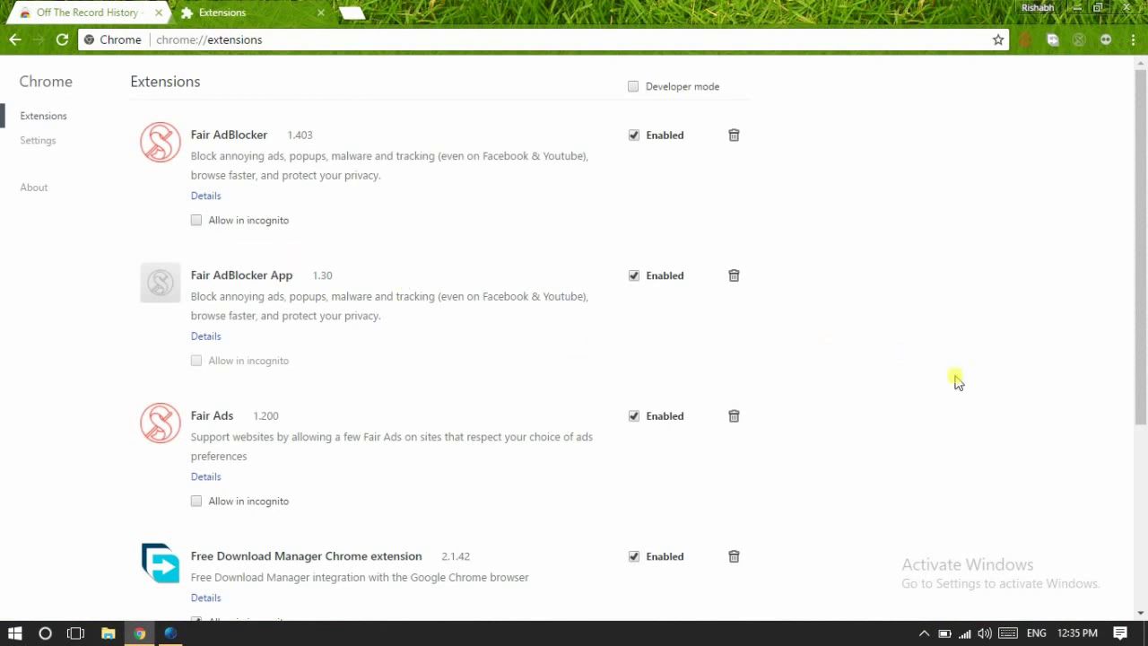
scroll(957, 382, "down", 3)
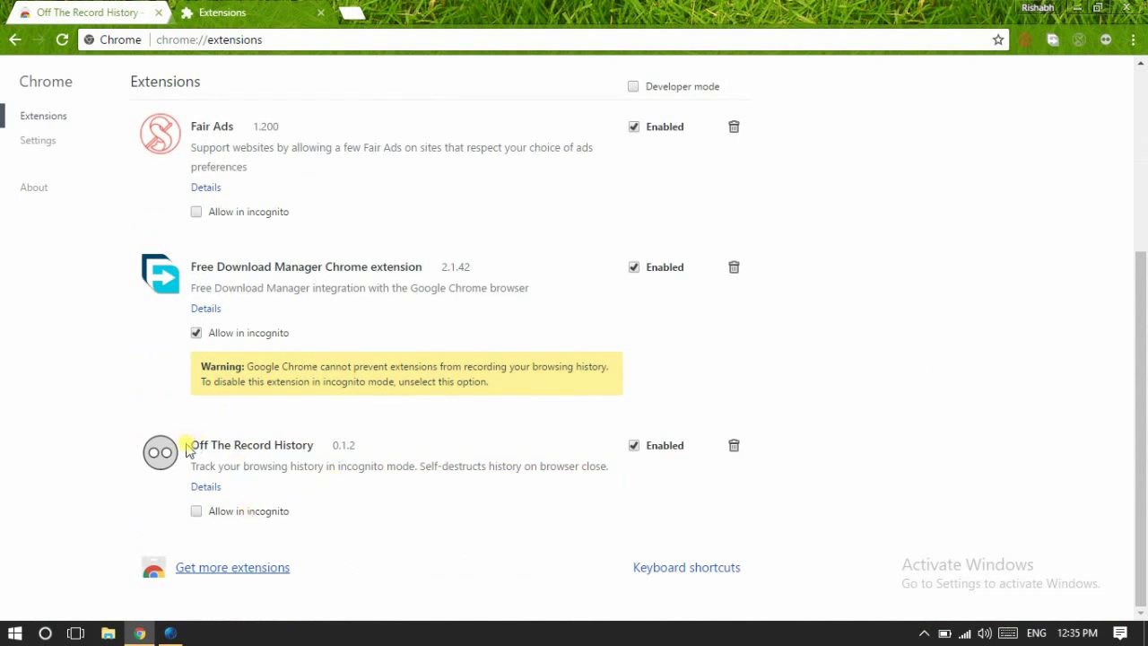
- Tick 'Allow in incognito' for Off The Record History
left_click_drag(187, 446, 343, 459)
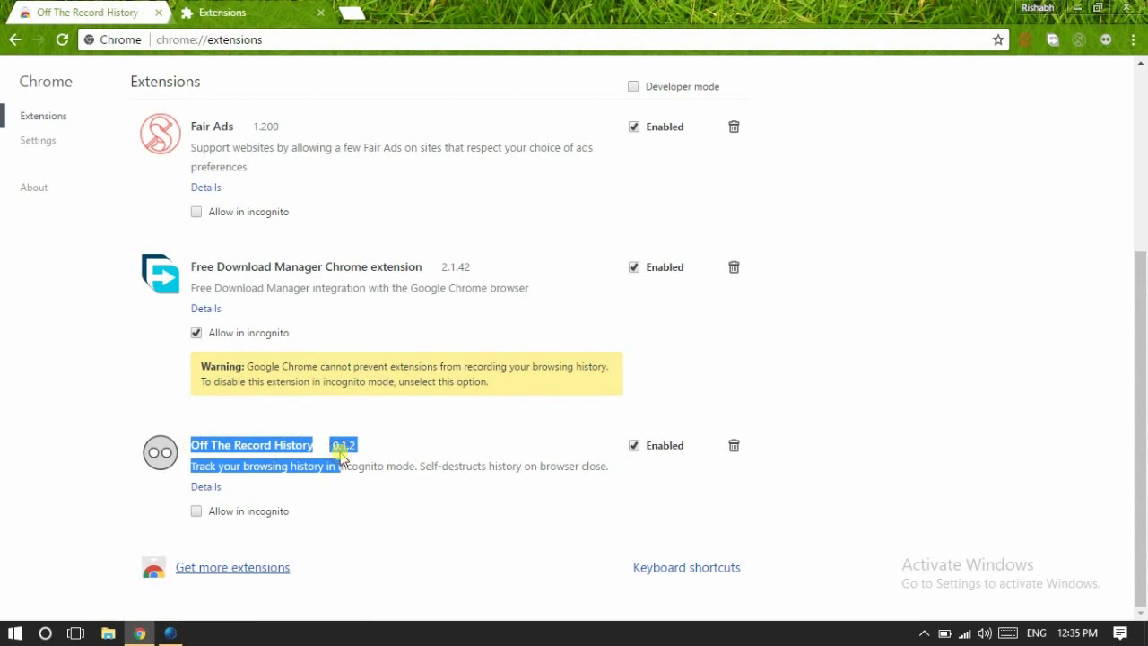
left_click(343, 459)
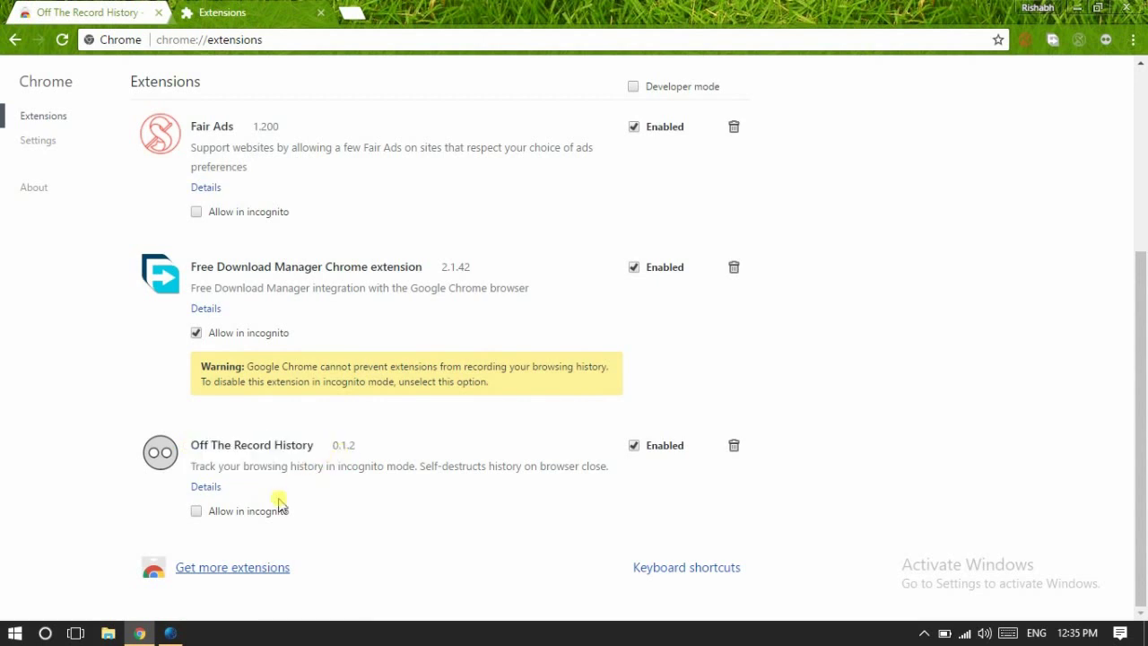
left_click(196, 512)
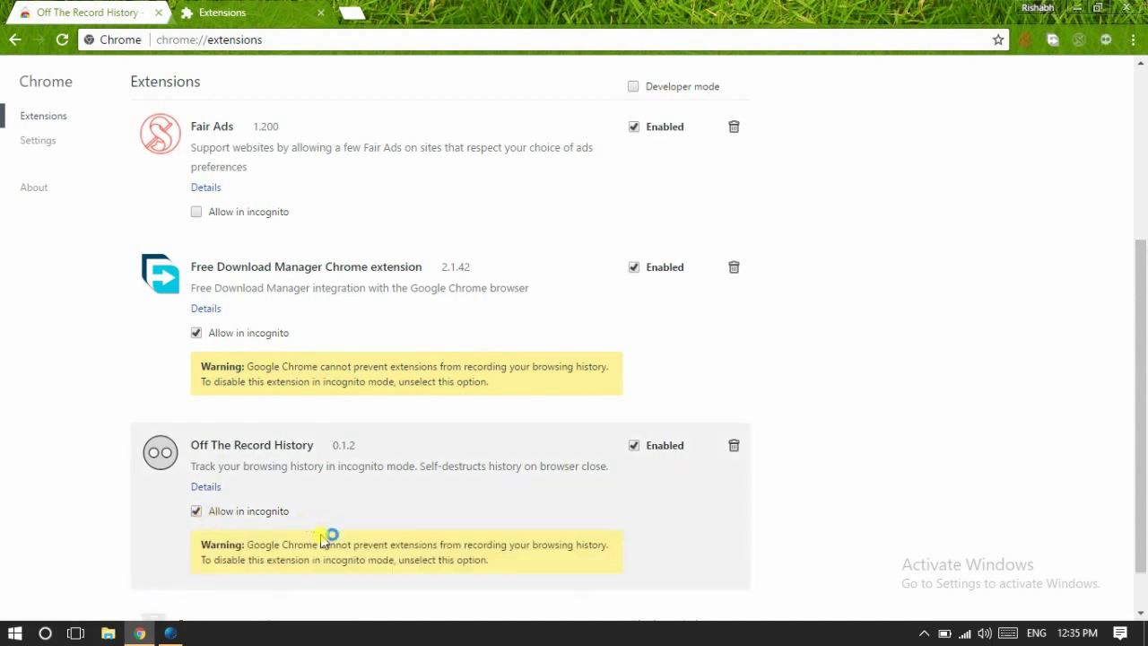
left_click_drag(190, 546, 568, 581)
left_click(570, 579)
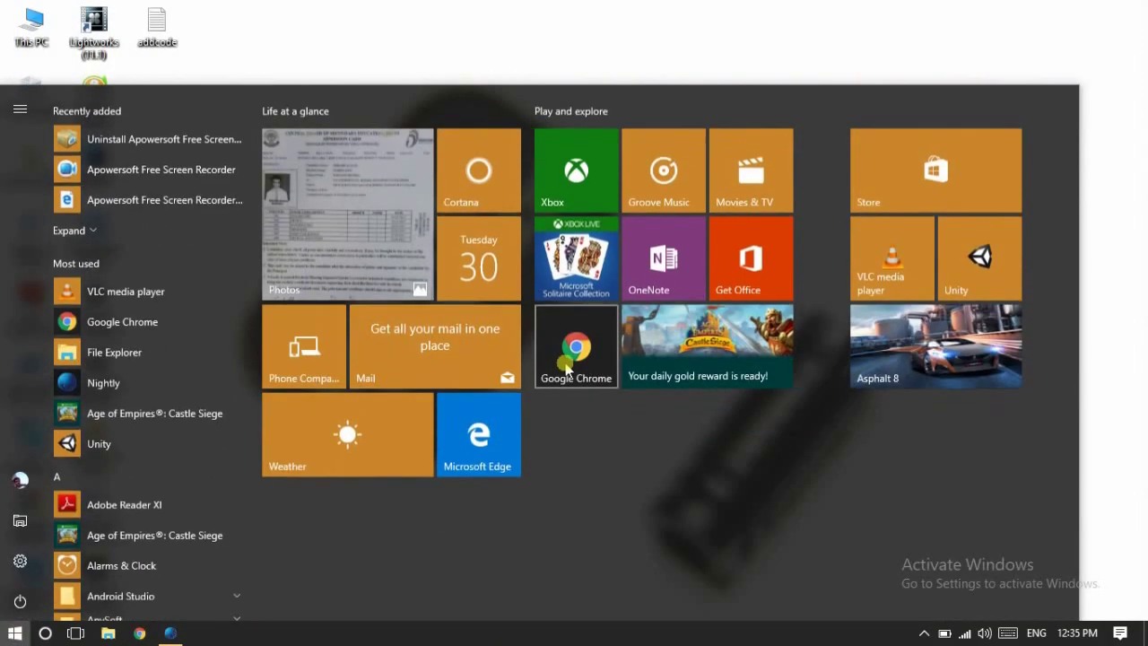
- Open a new incognito window and go to rybersoft.com
right_click(592, 350)
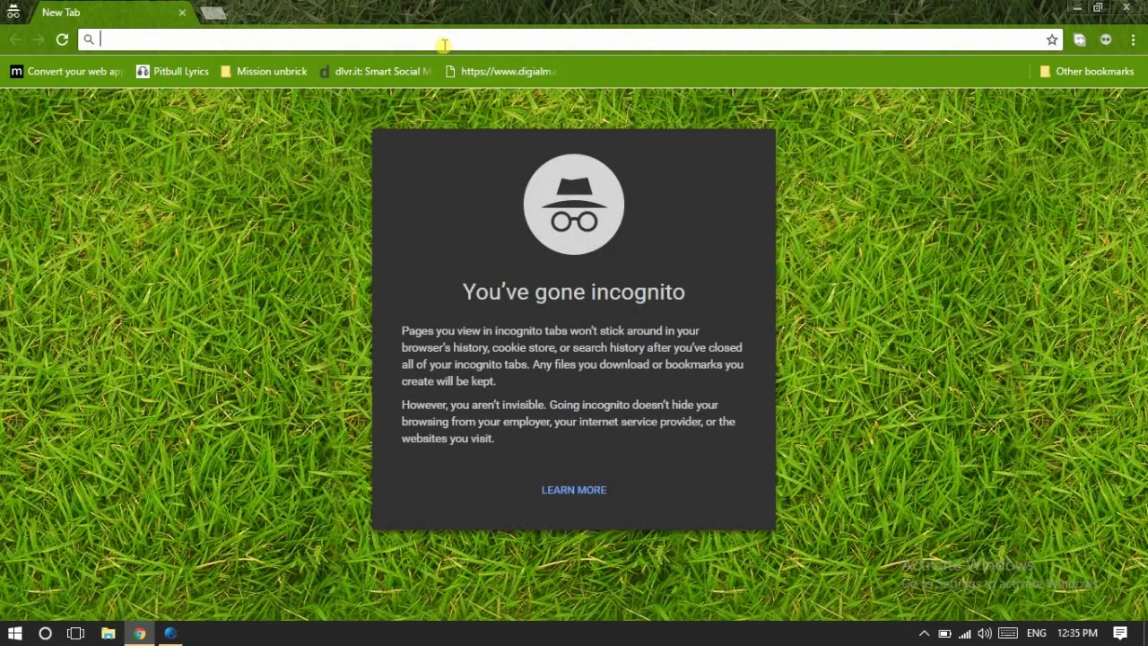
type("rybers")
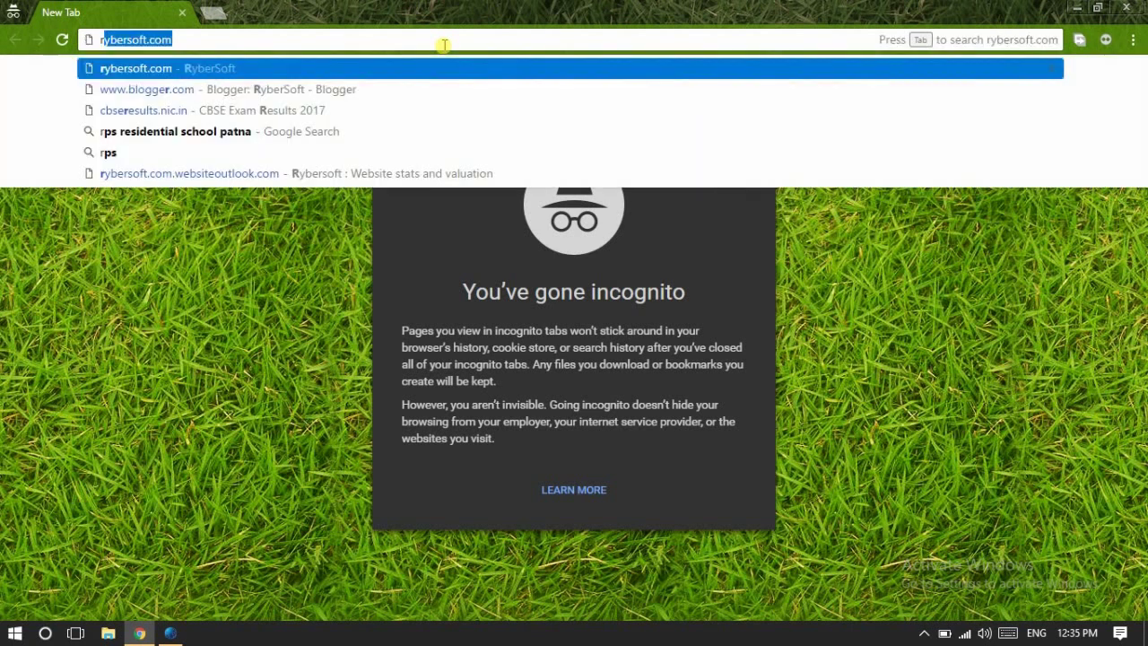
type("oft.com")
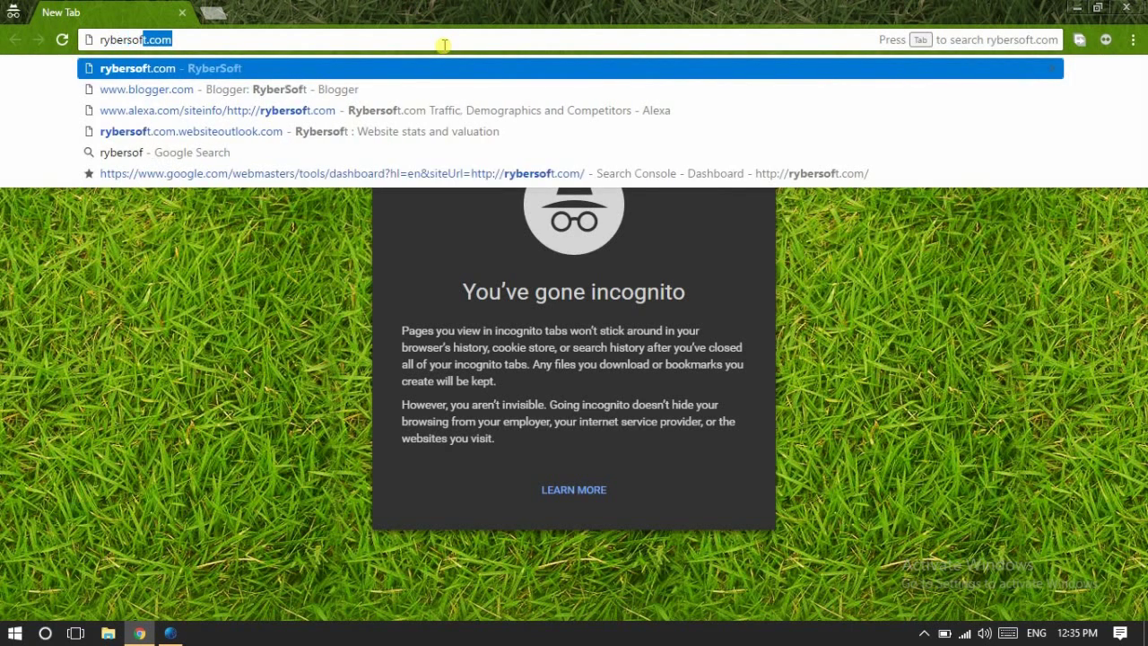
key("Return")
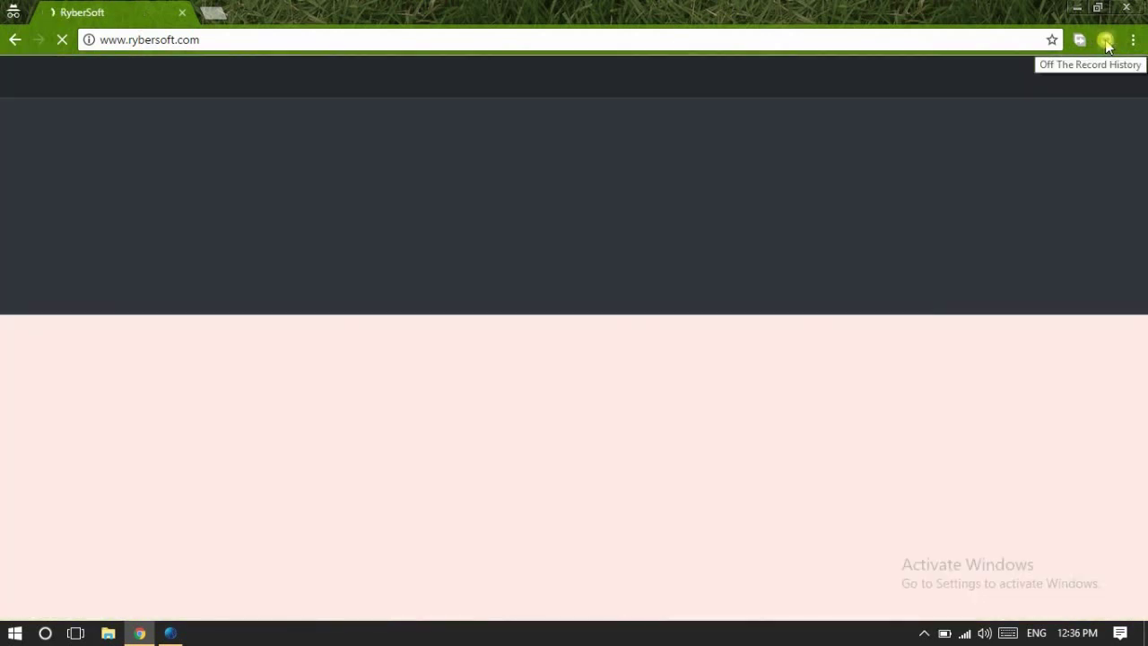
- Open the Off The Record History popup and view its Full history list
left_click(1107, 42)
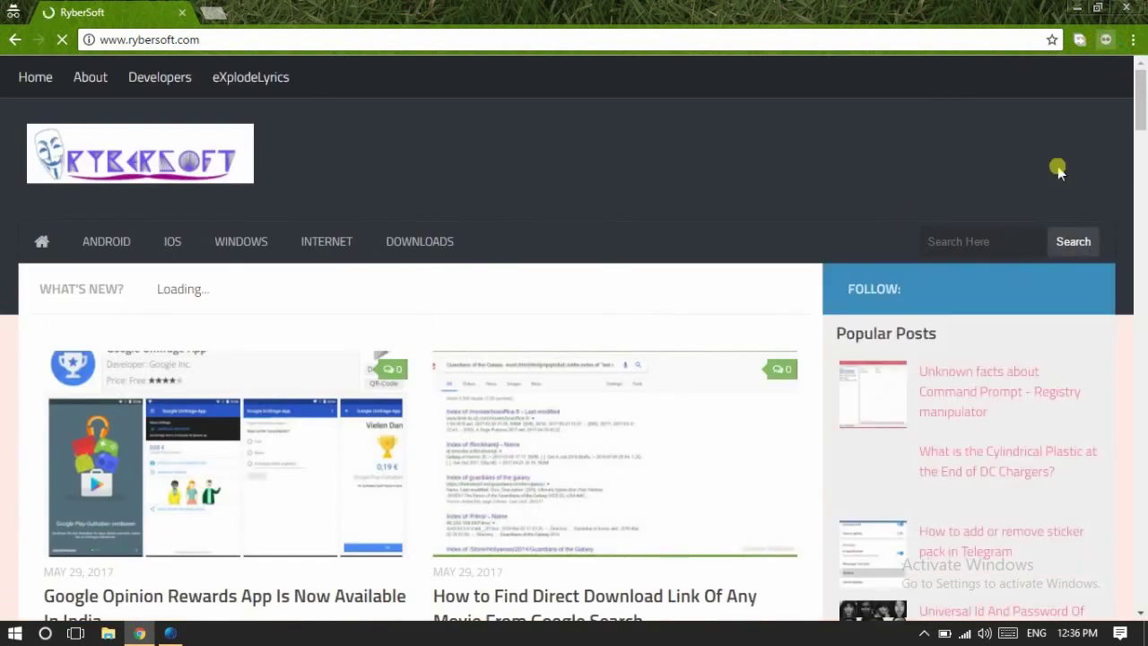
left_click(1112, 40)
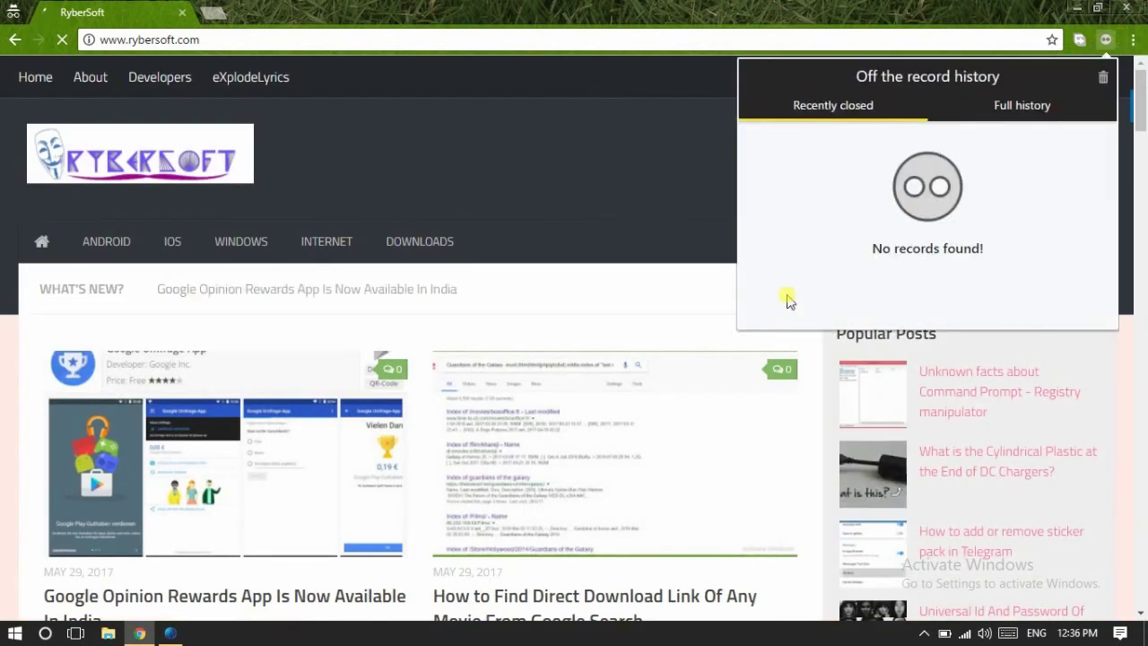
left_click(1038, 110)
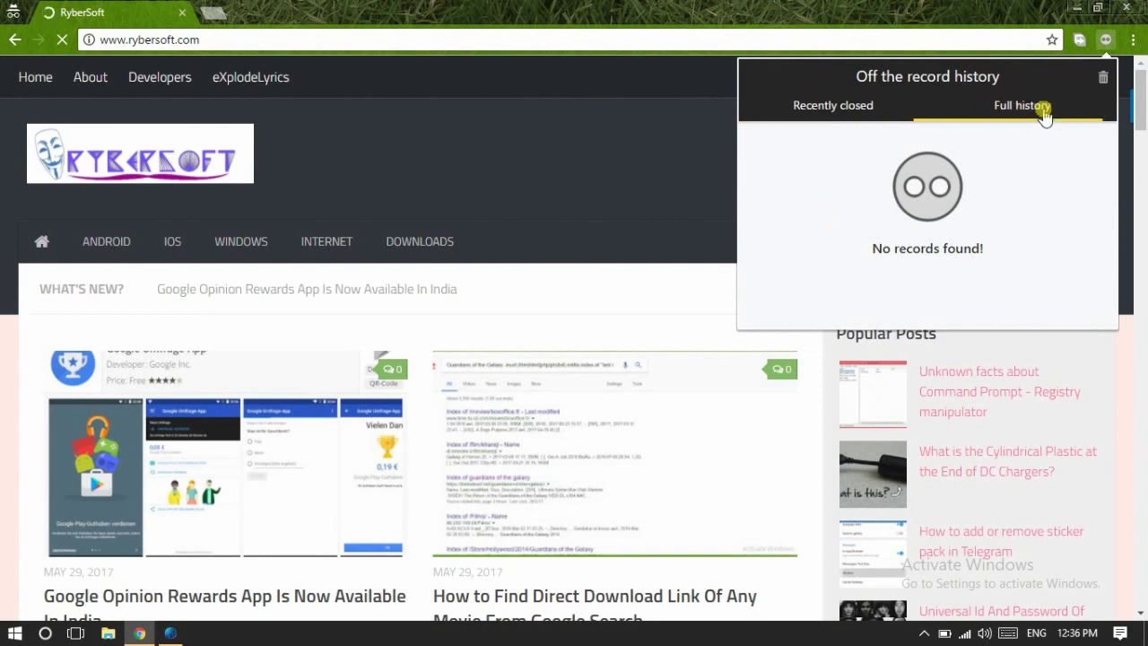
left_click(838, 115)
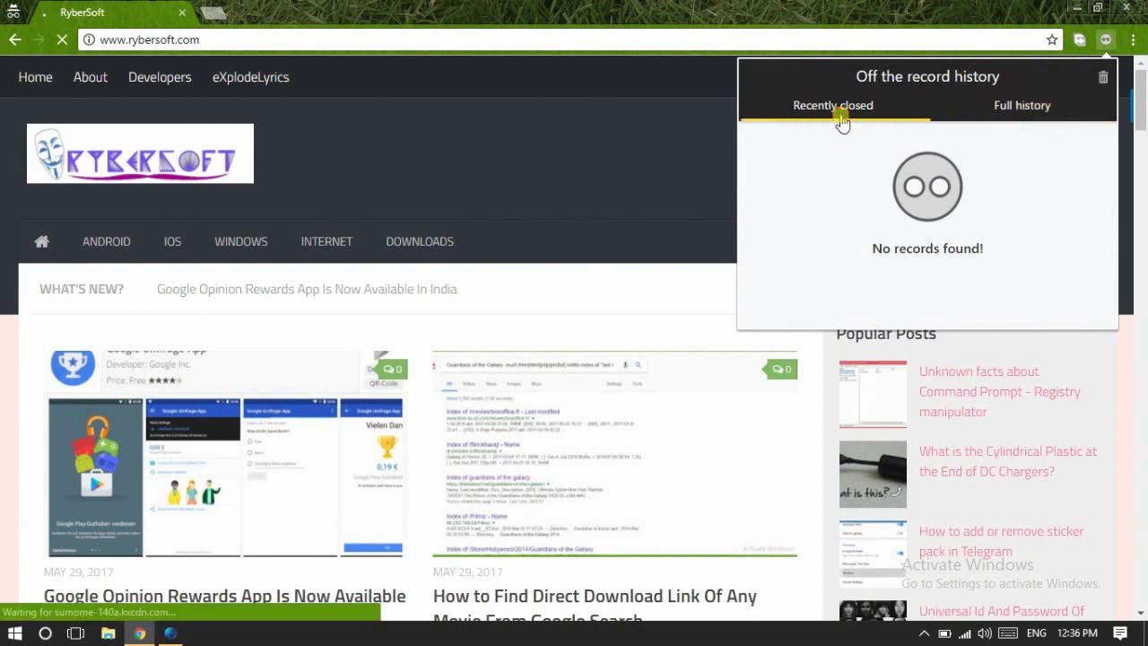
left_click(1003, 107)
left_click(758, 8)
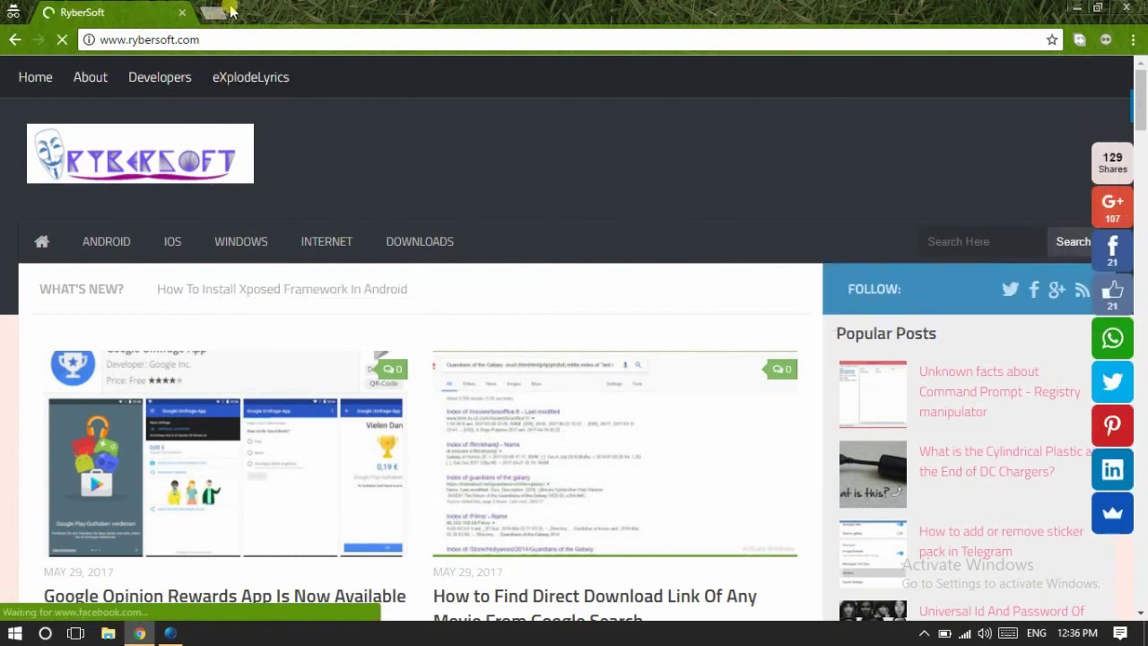
- Open the MS Office keyboard shortcuts article and confirm it appears in Full history
mouse_move(240, 241)
mouse_move(220, 292)
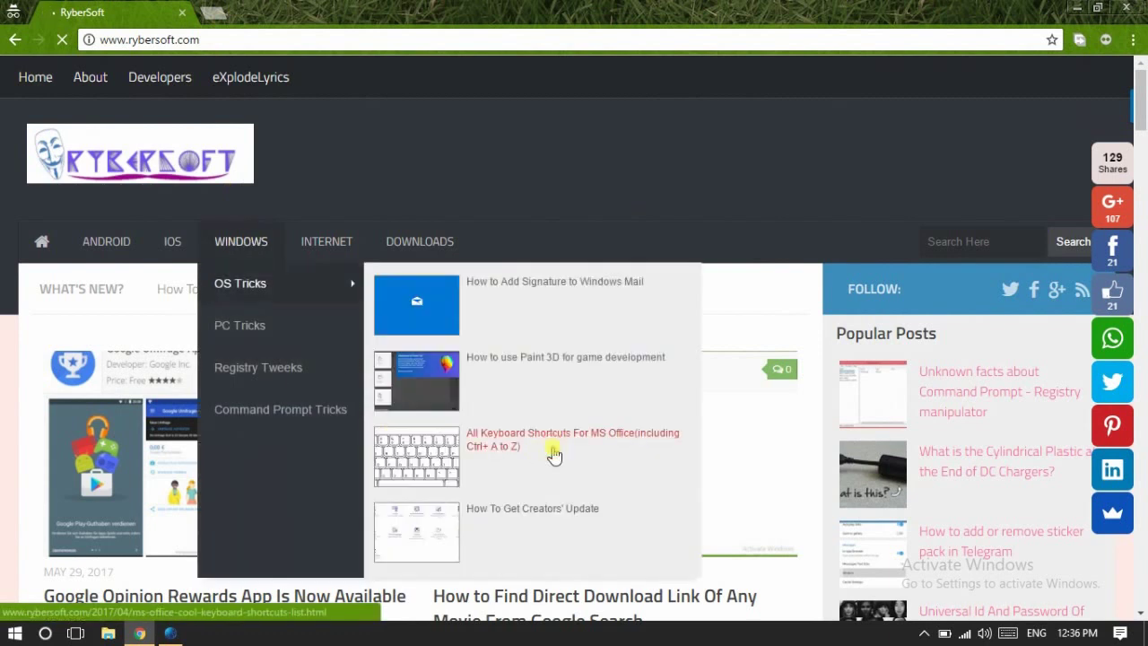
left_click(554, 454)
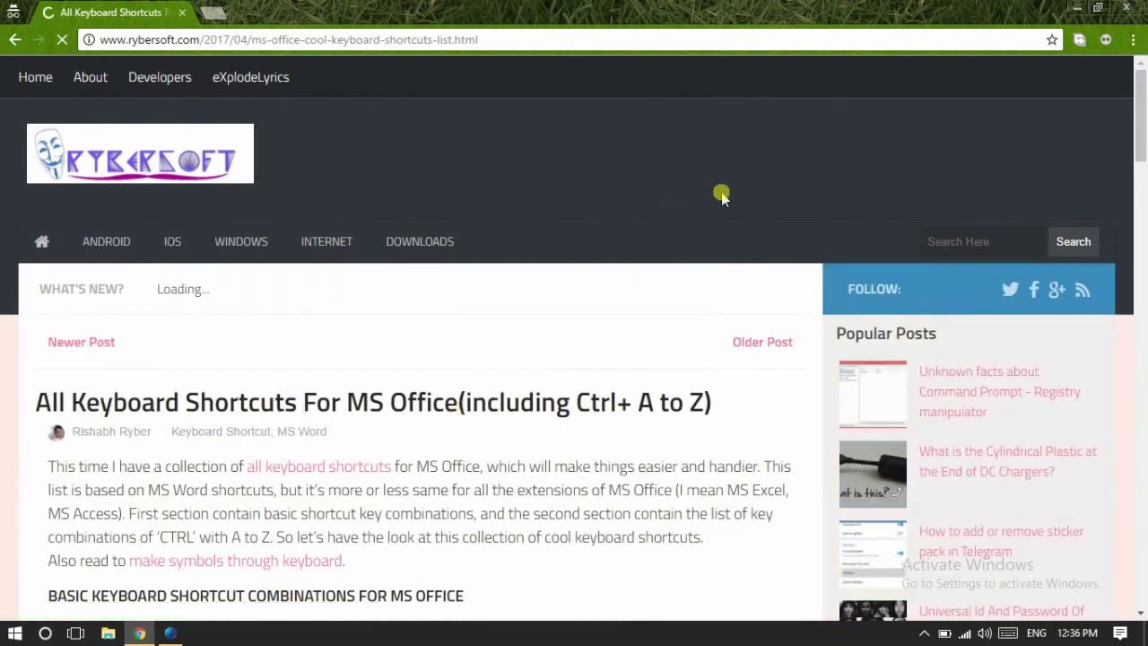
left_click(1109, 41)
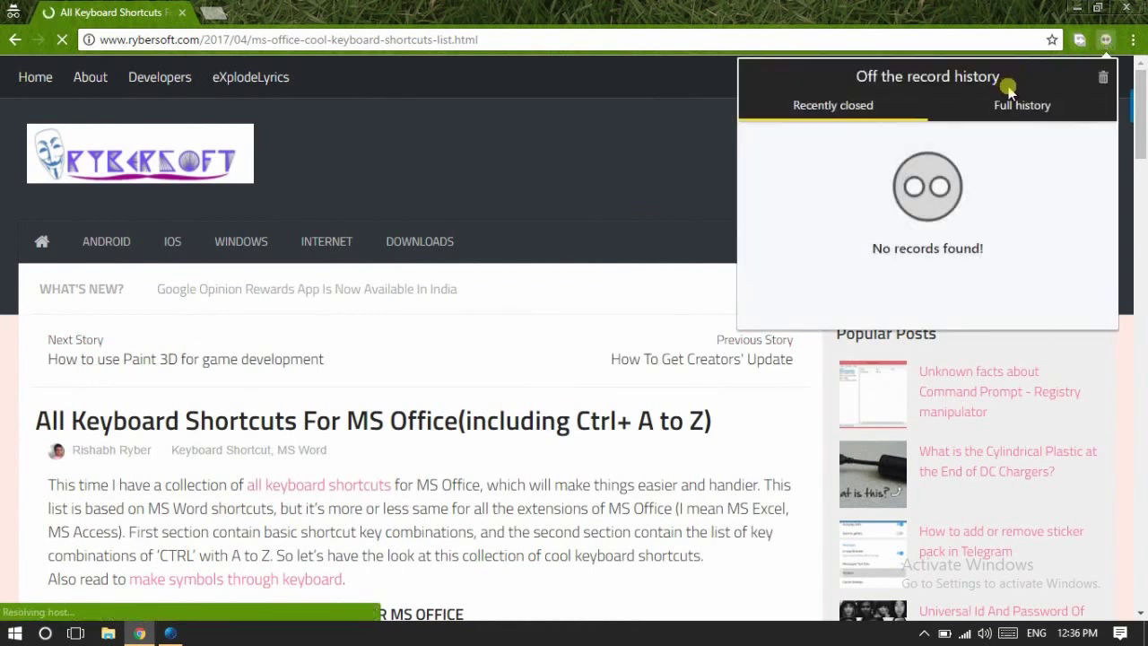
left_click(1024, 106)
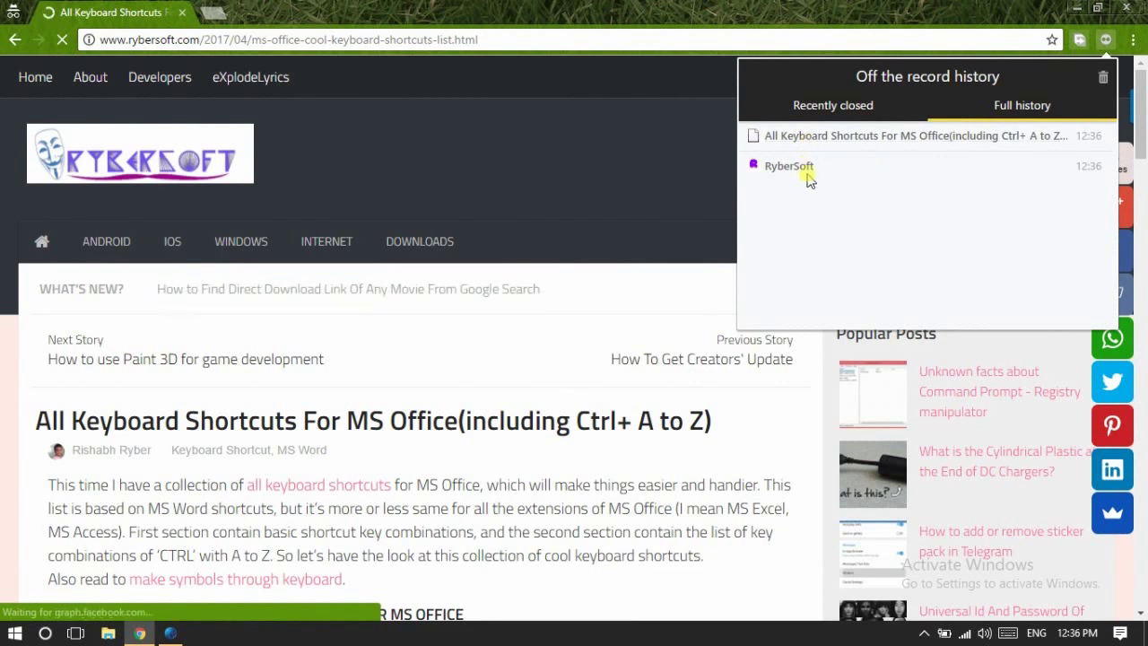
- Open a new incognito tab with 'goo' and close the keyboard shortcuts article tab
left_click(212, 12)
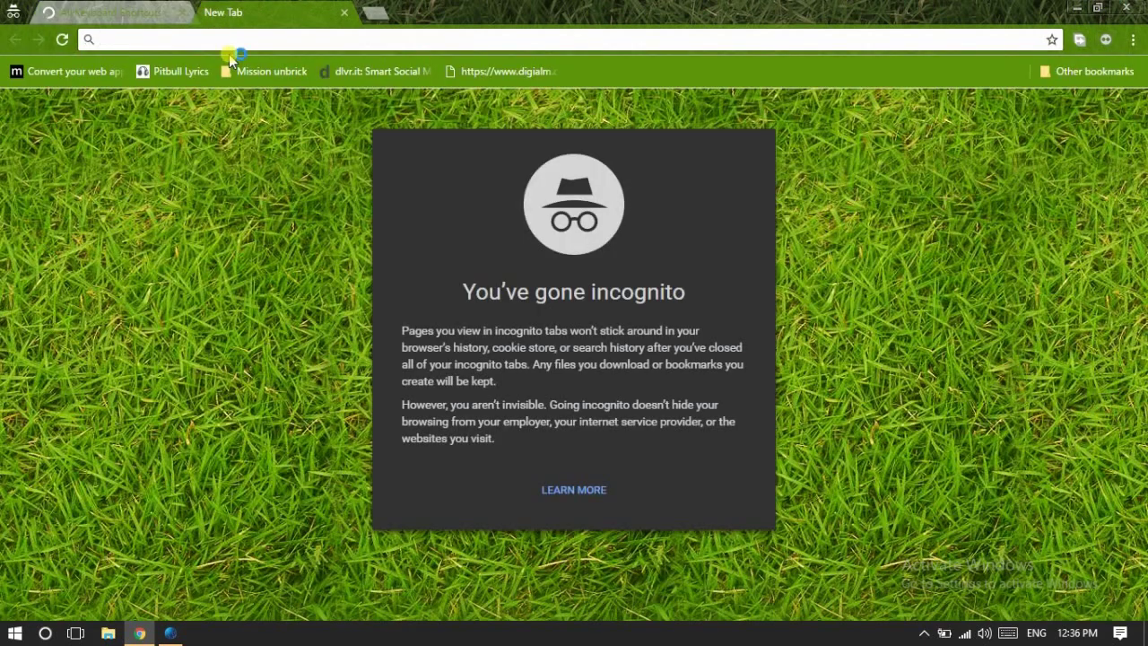
type("goo")
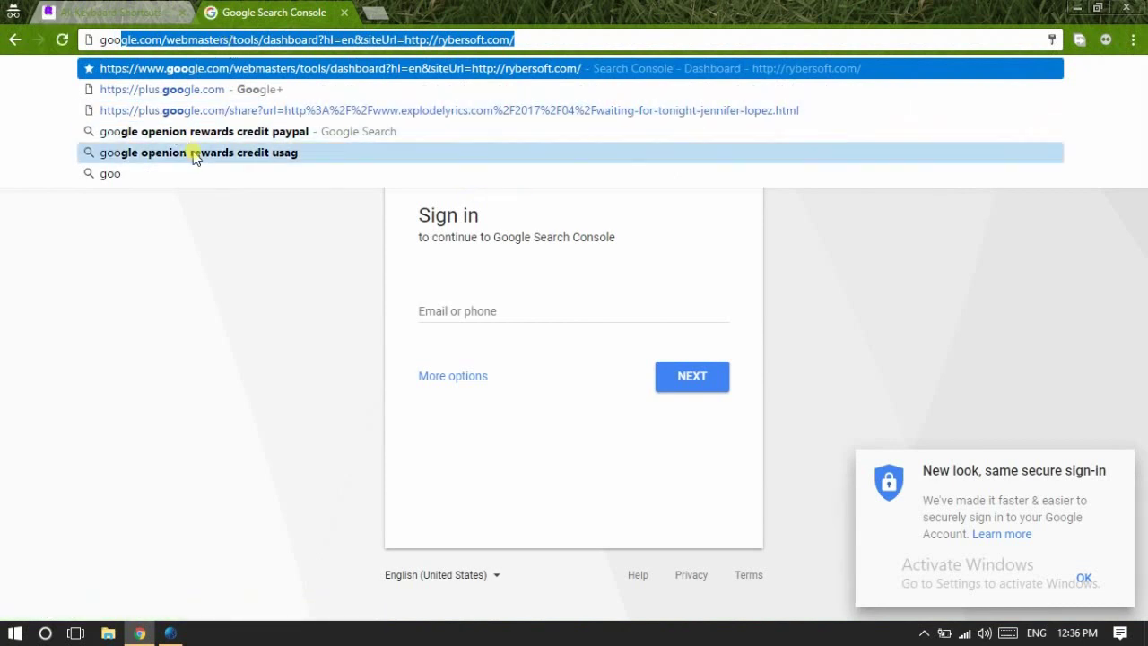
left_click(194, 361)
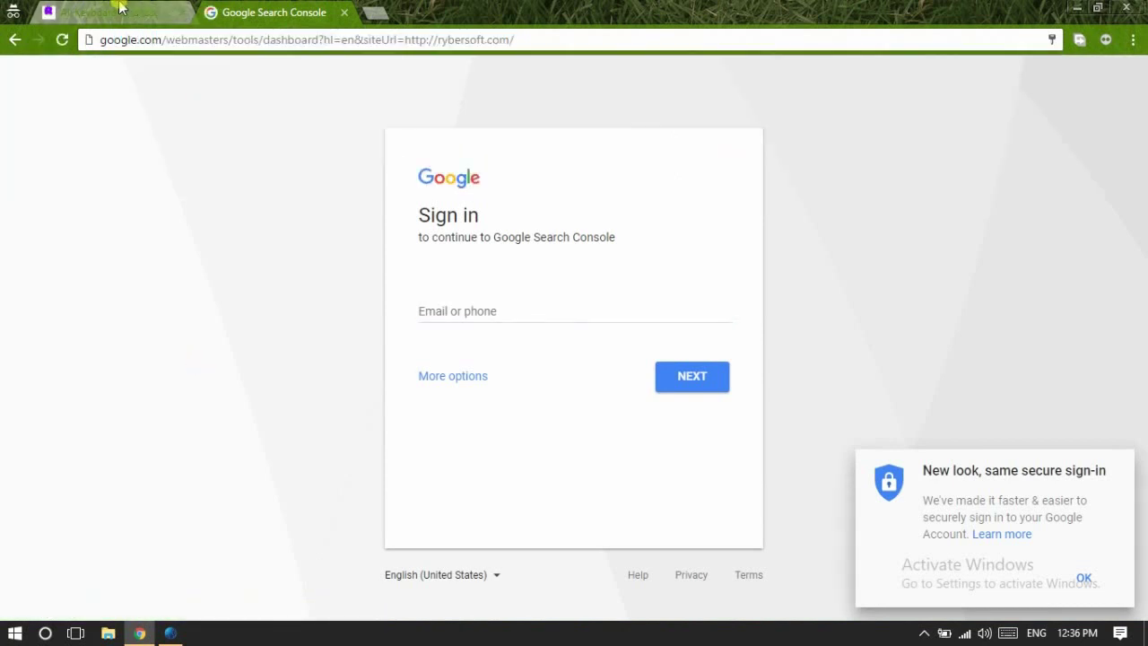
left_click(168, 16)
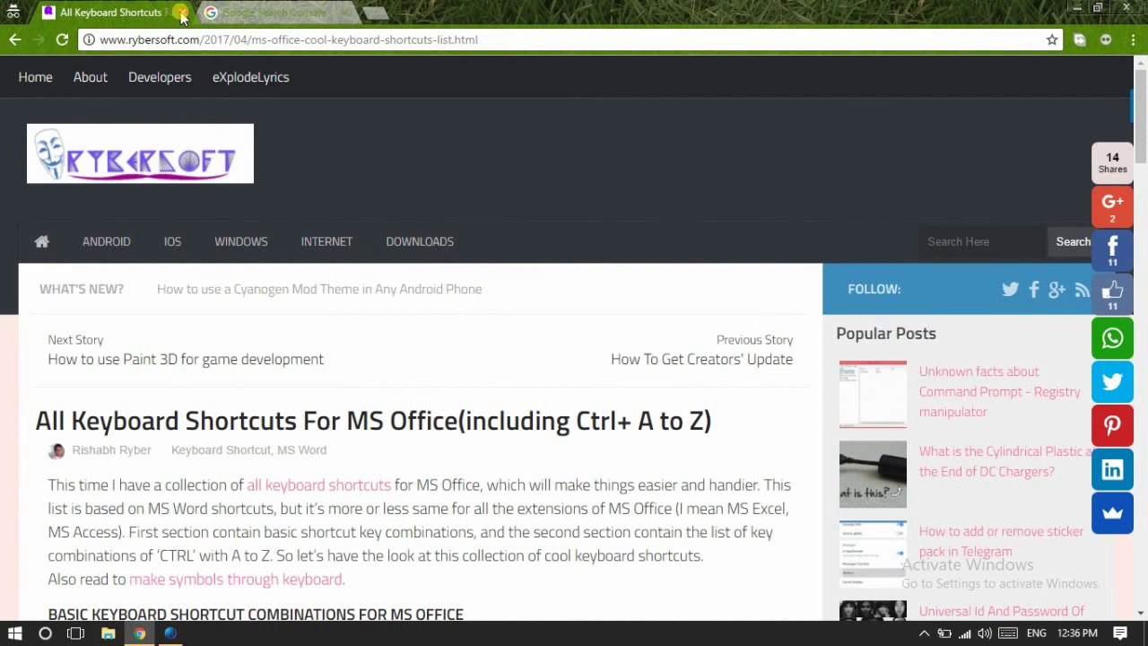
left_click(180, 13)
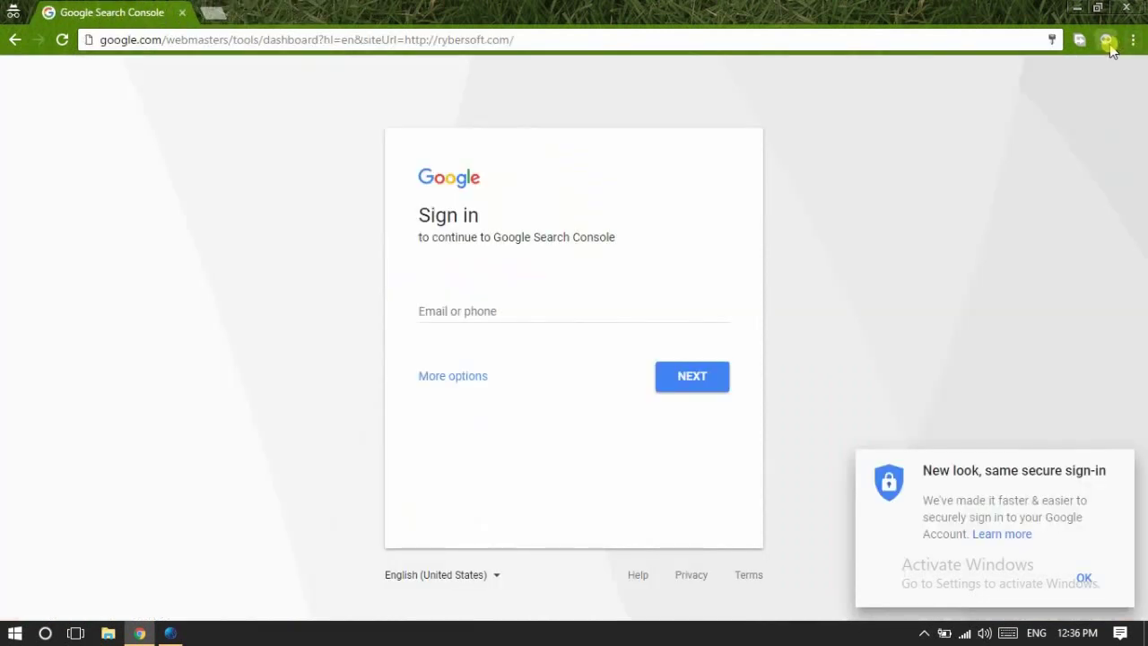
- Review the extension's Full history list, then close the popup
left_click(1108, 44)
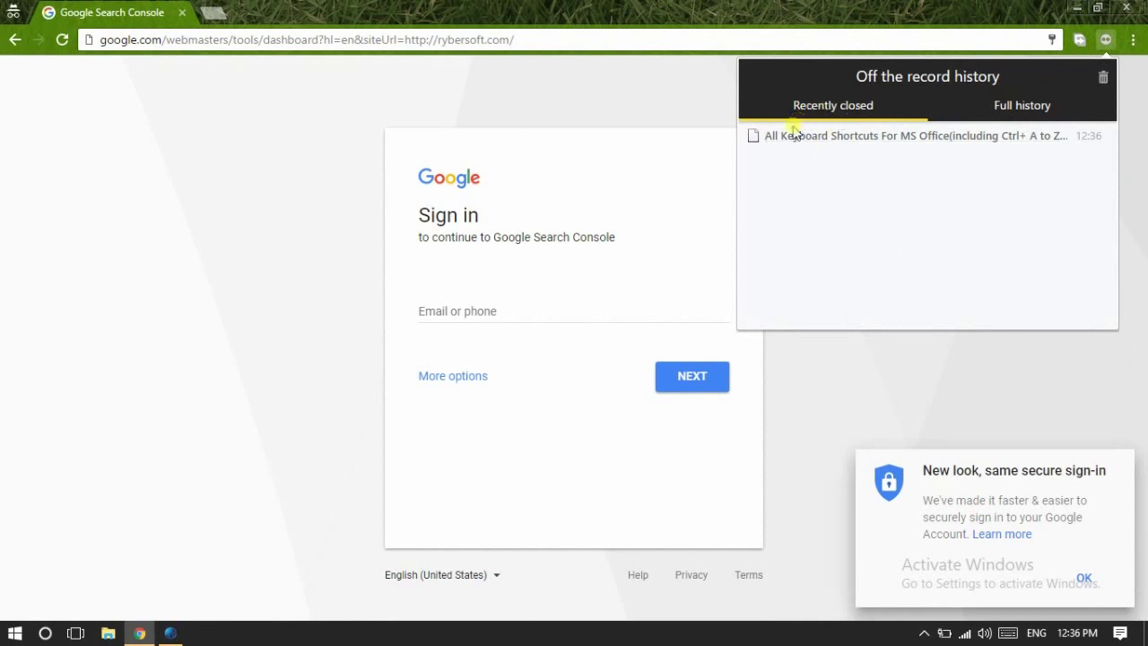
left_click(1002, 106)
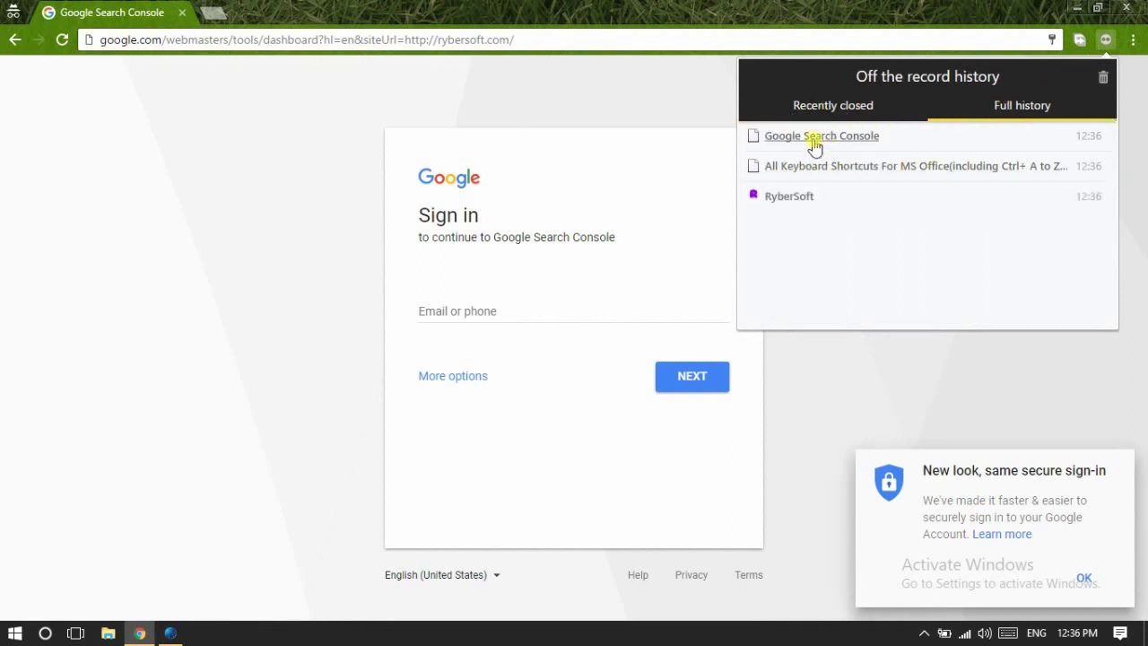
left_click(861, 350)
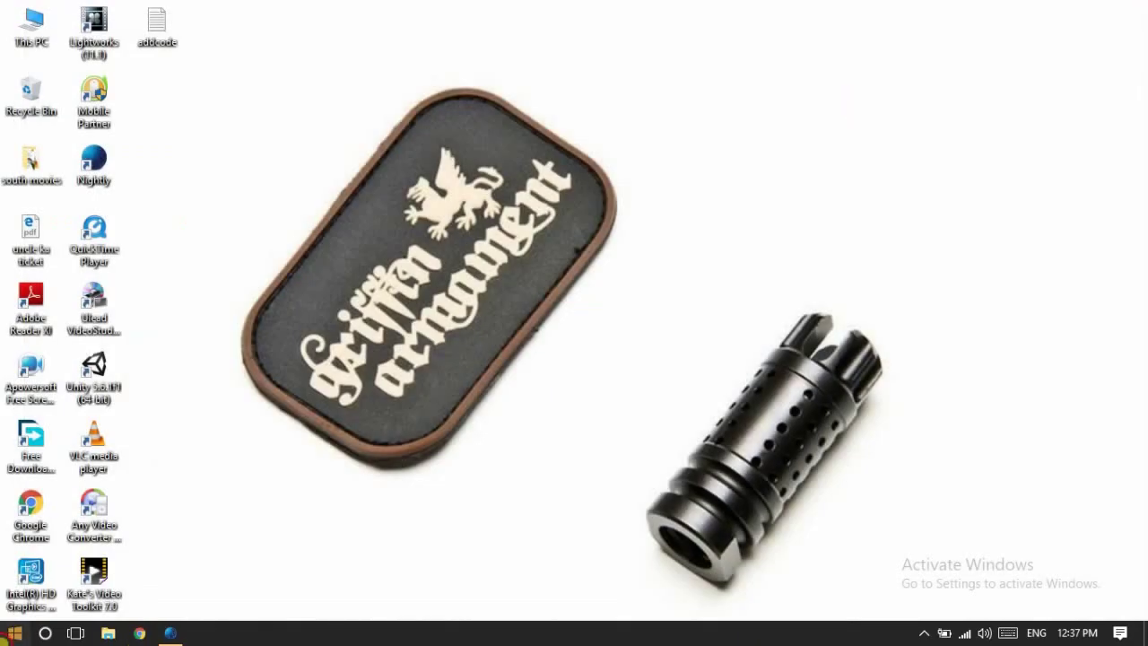
- Open a new incognito window from Chrome's Start menu tile and check Full history
left_click(14, 633)
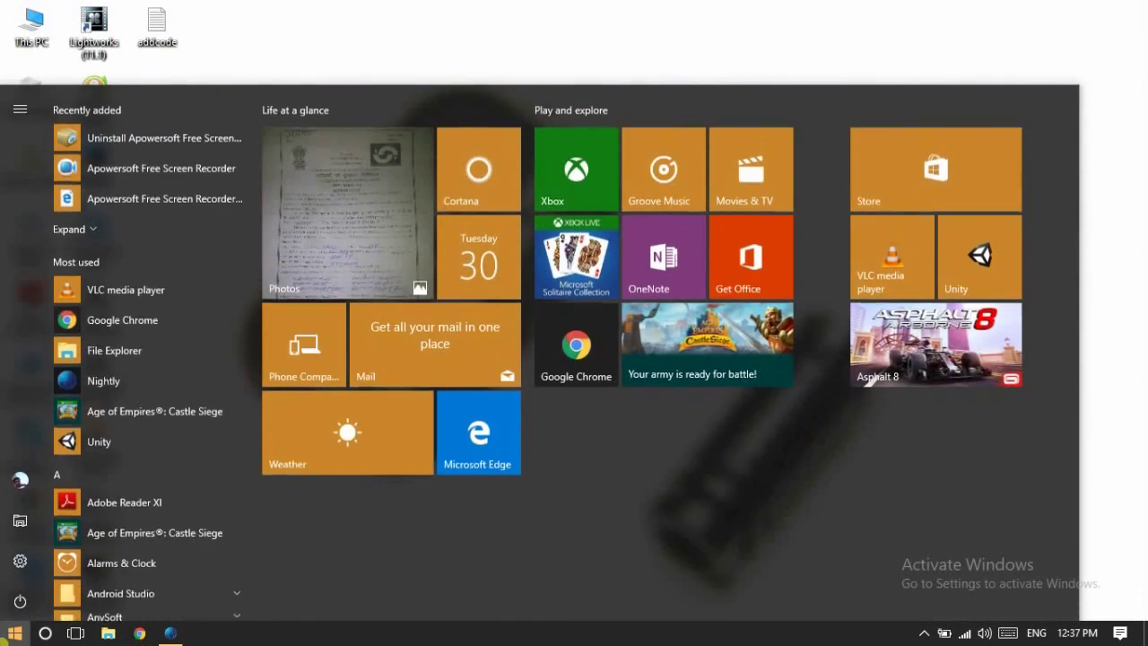
right_click(572, 362)
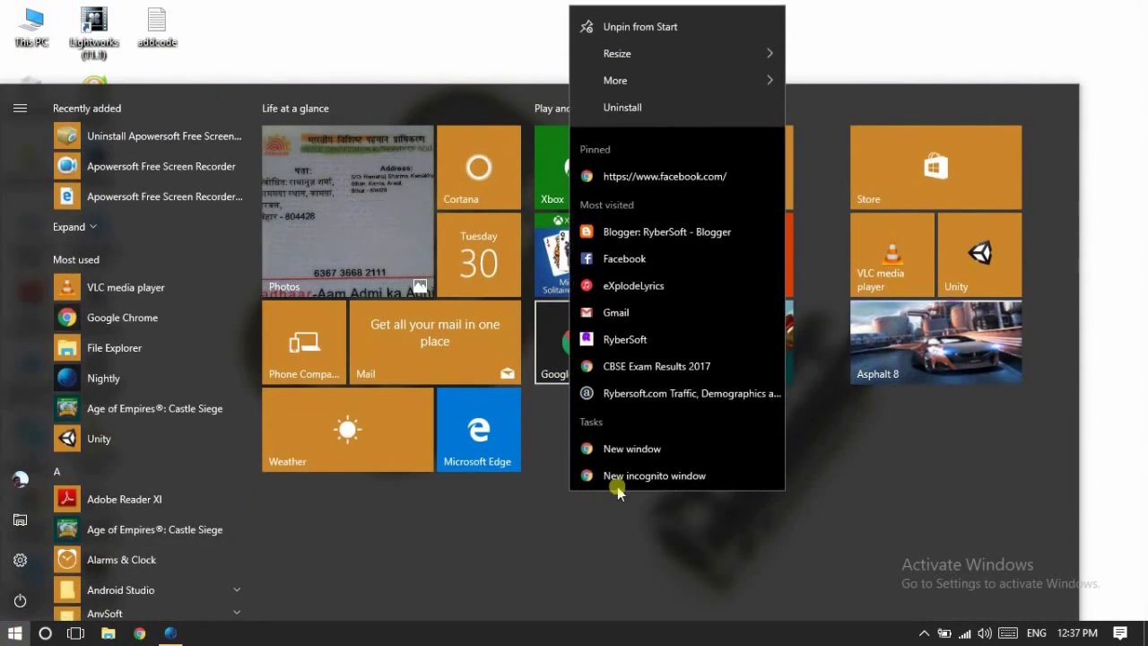
left_click(649, 472)
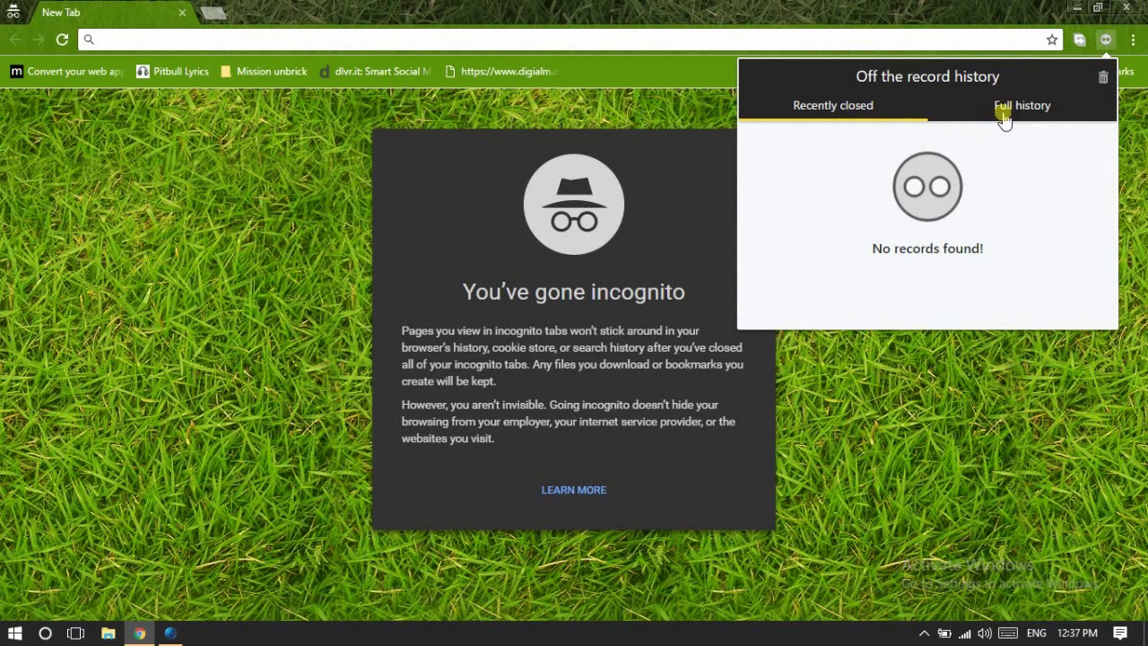
left_click(1008, 111)
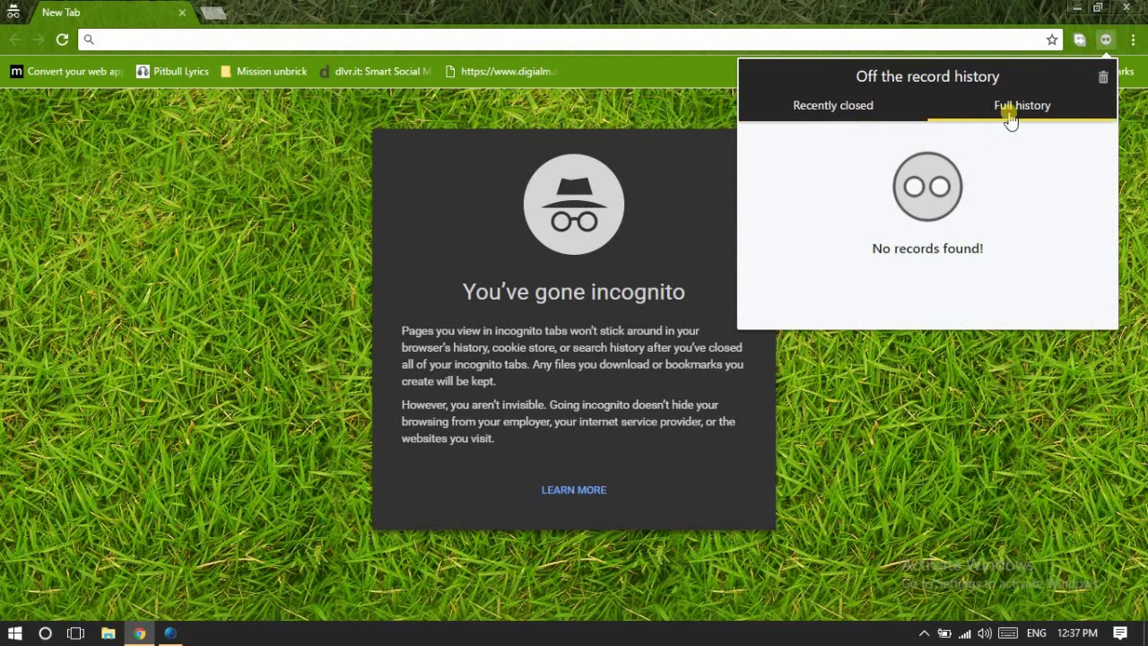
left_click(997, 398)
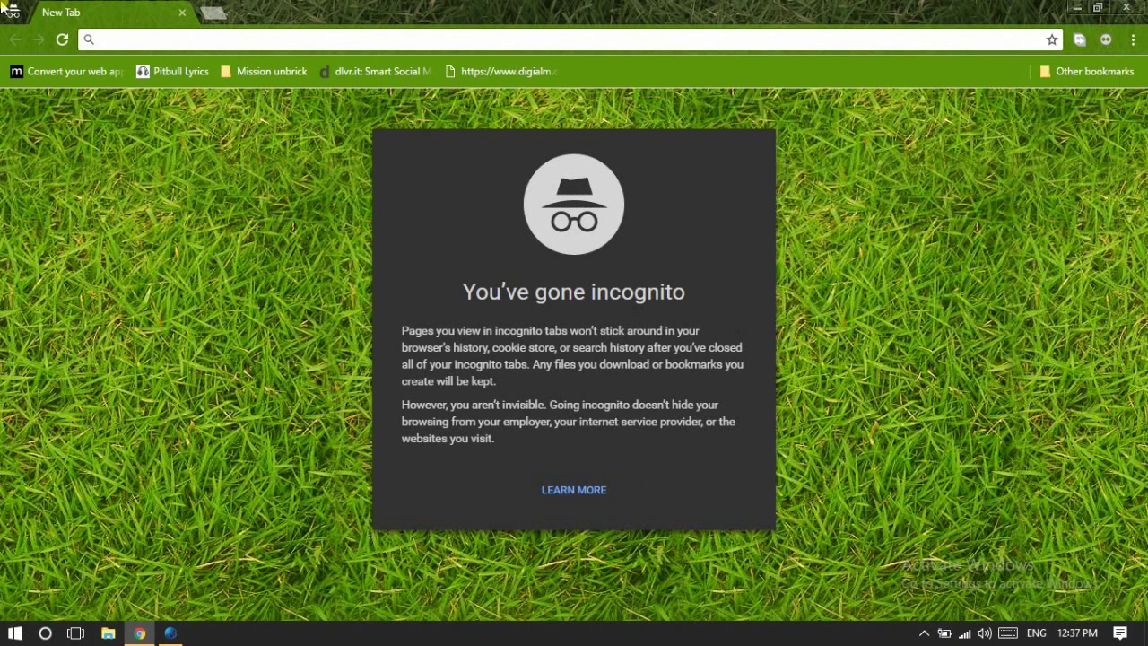
- Recheck the Recently closed and empty Full history lists, then close the incognito window
left_click(1105, 38)
left_click(1004, 111)
left_click(847, 111)
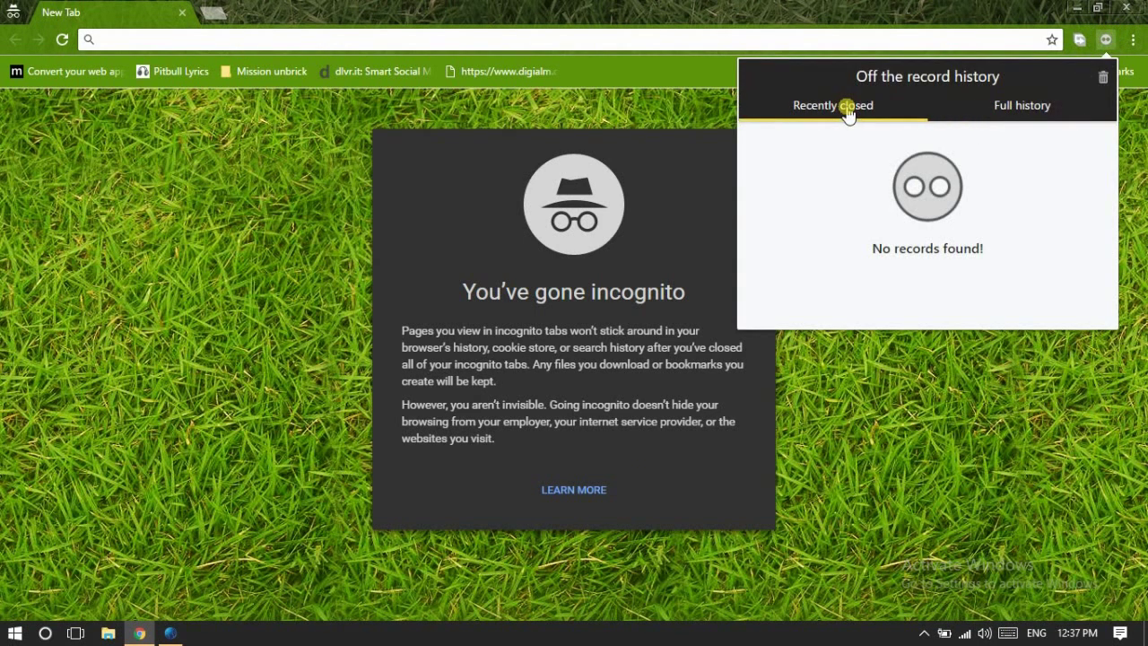
left_click(5, 226)
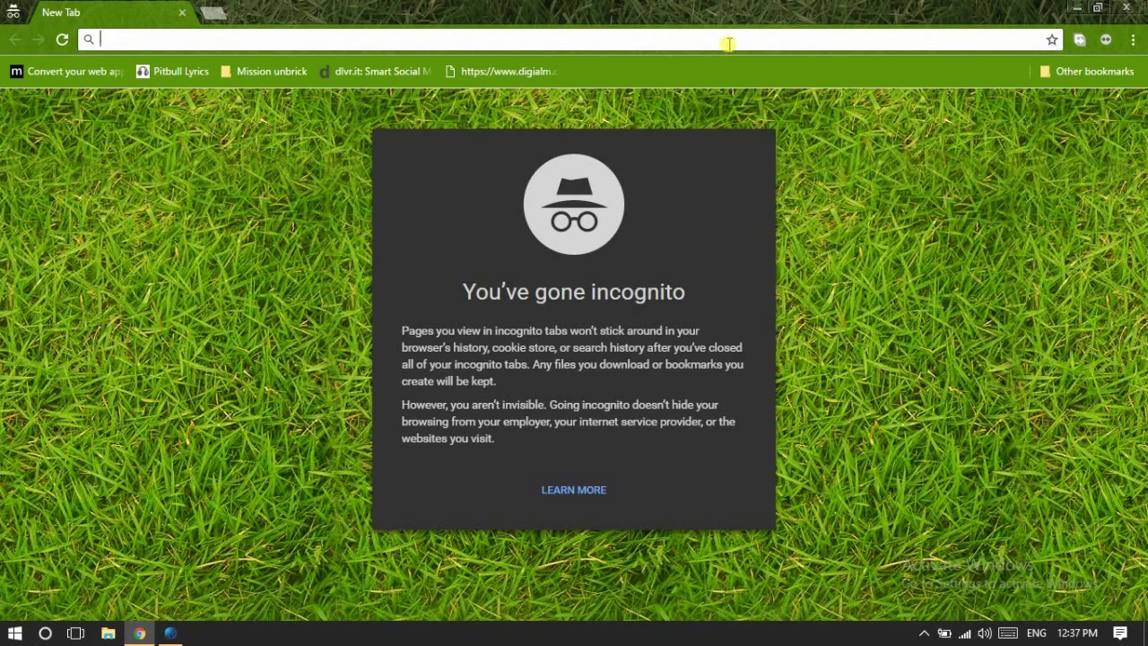
left_click(1102, 41)
left_click(1011, 106)
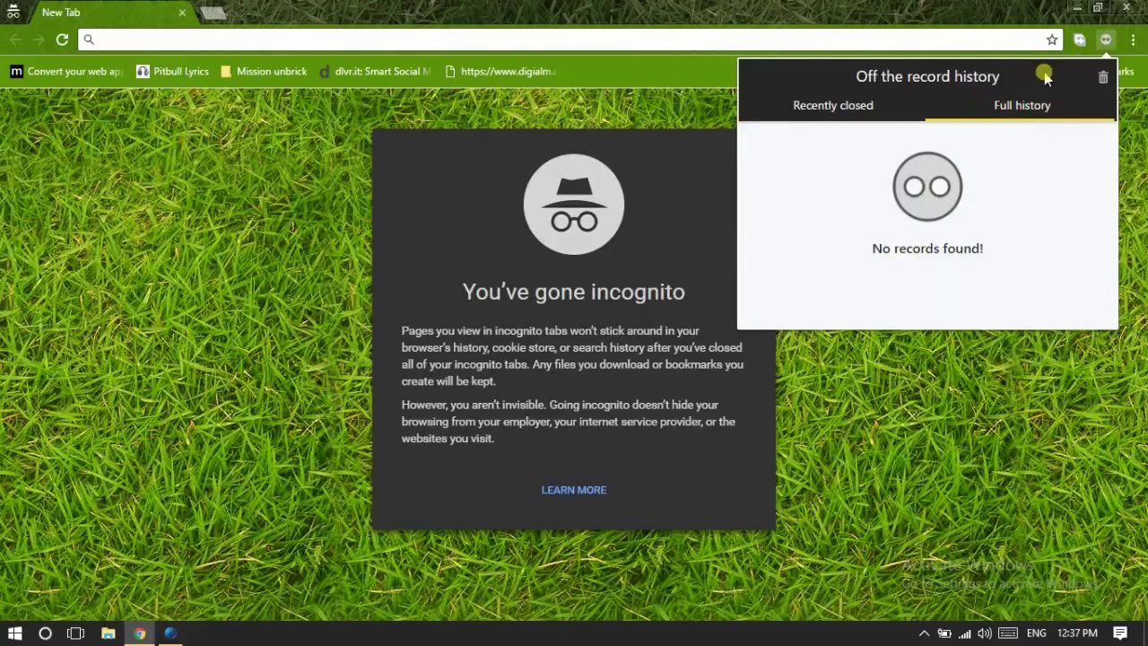
left_click(1127, 7)
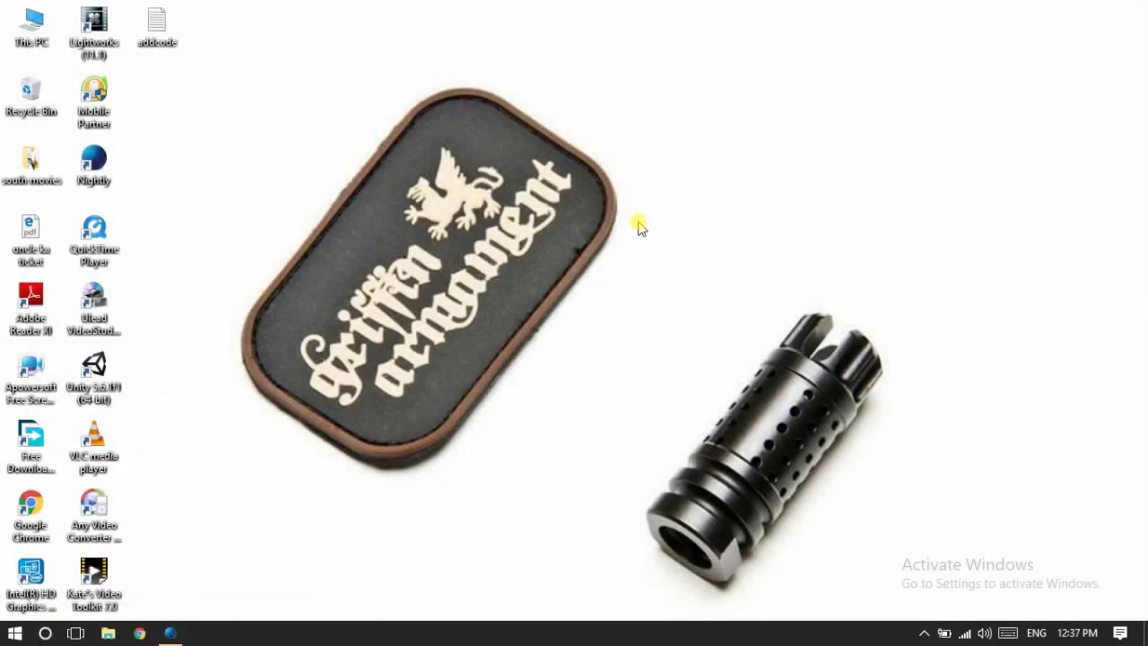
- Restore the Firefox window showing the rybersoft.com incognito-history article
mouse_move(166, 635)
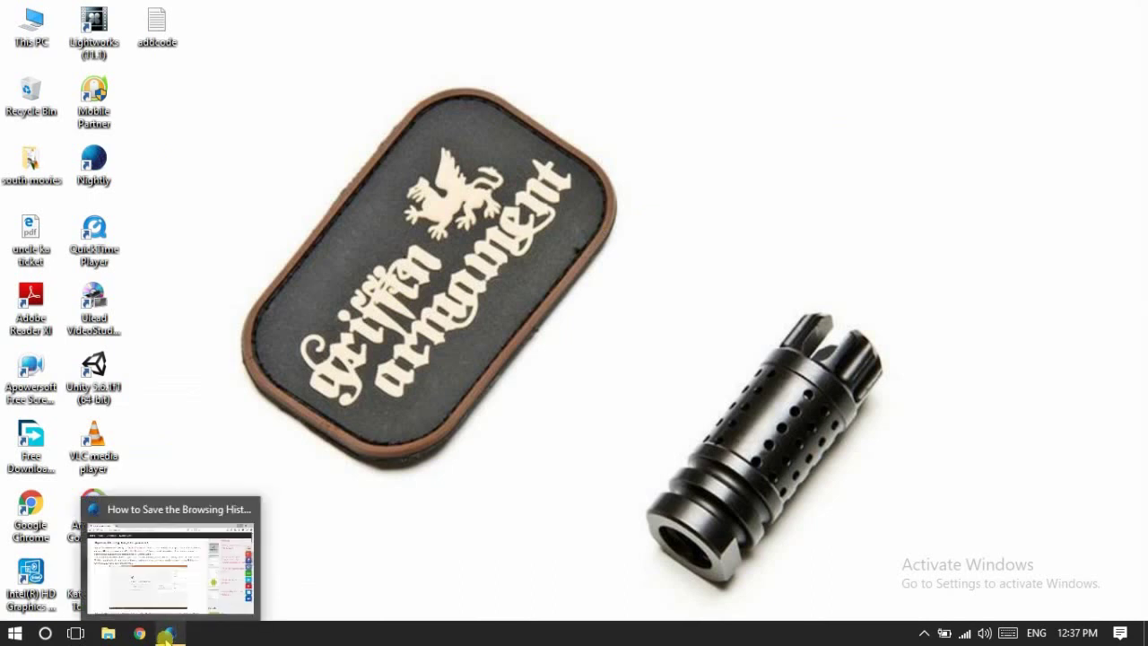
left_click(166, 635)
scroll(455, 231, "up", 10)
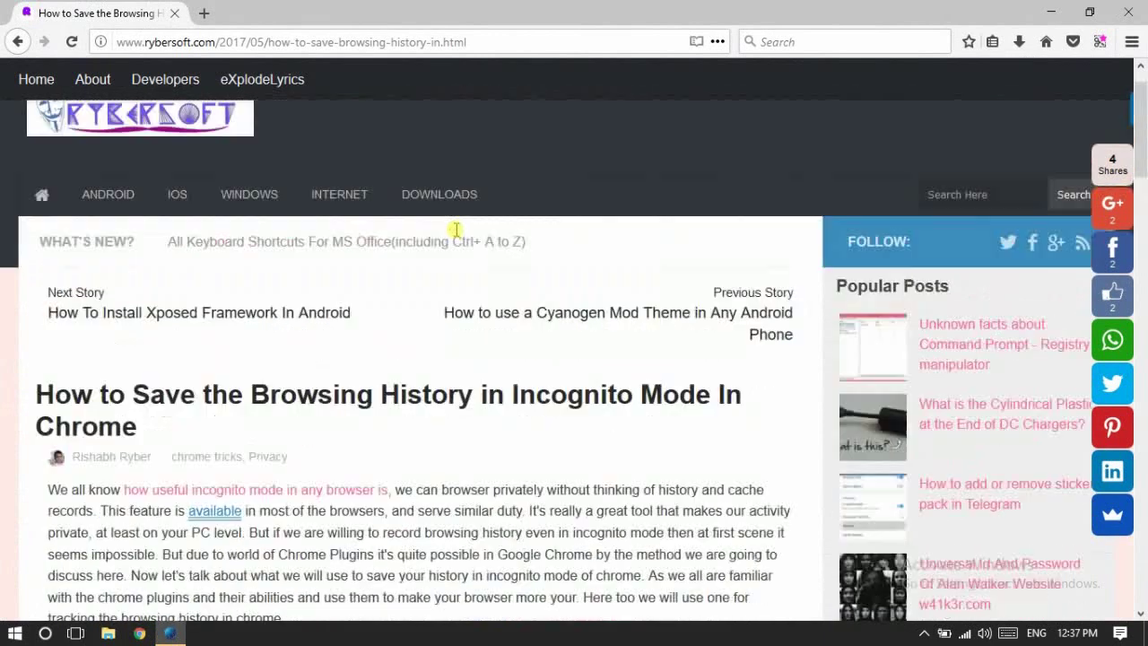
mouse_move(456, 235)
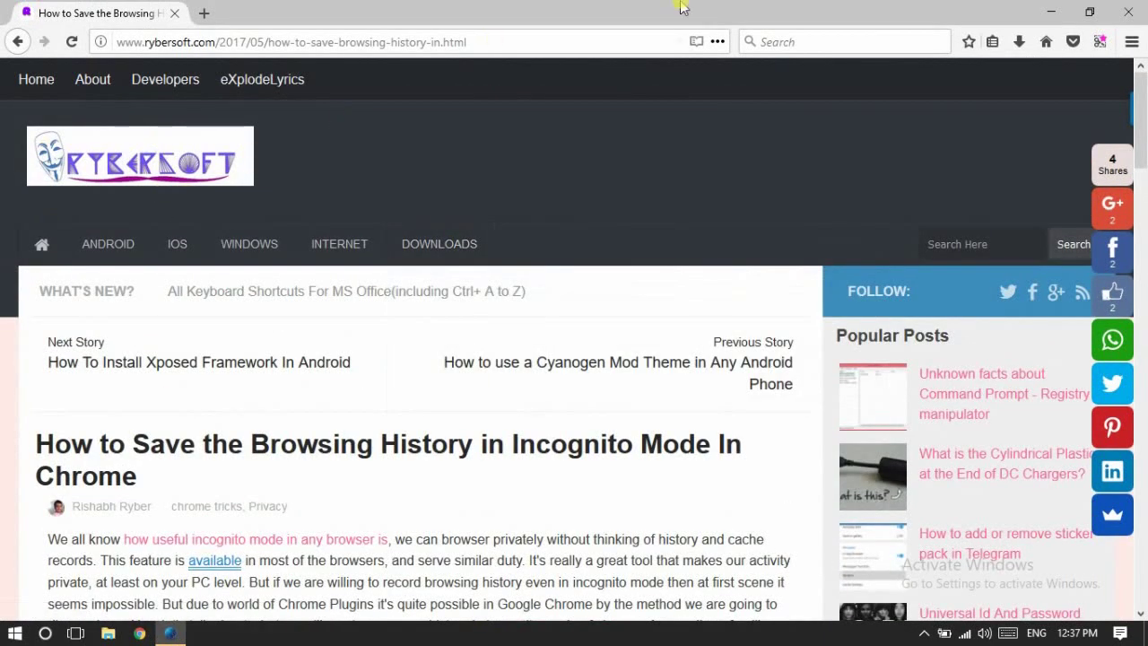